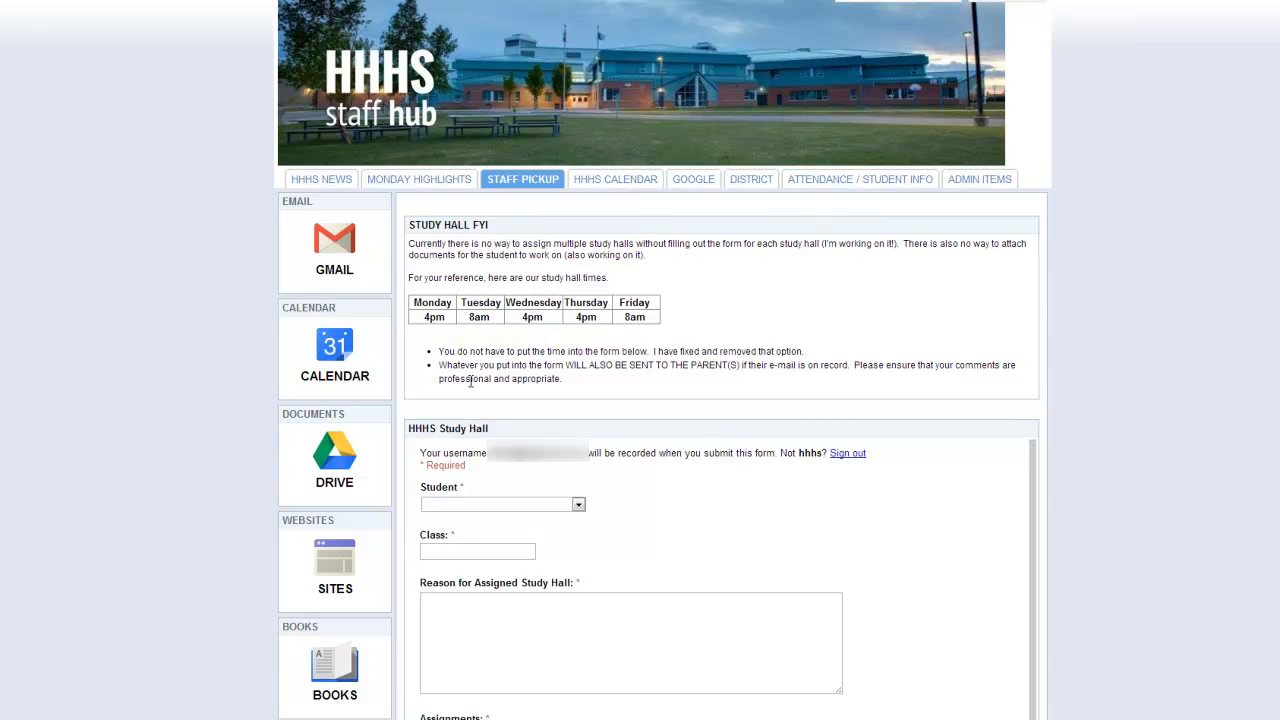
Scroll through the embedded HHHS Study Hall form on the staff hub page to review its questions.
scroll(1143, 474, "down", 3)
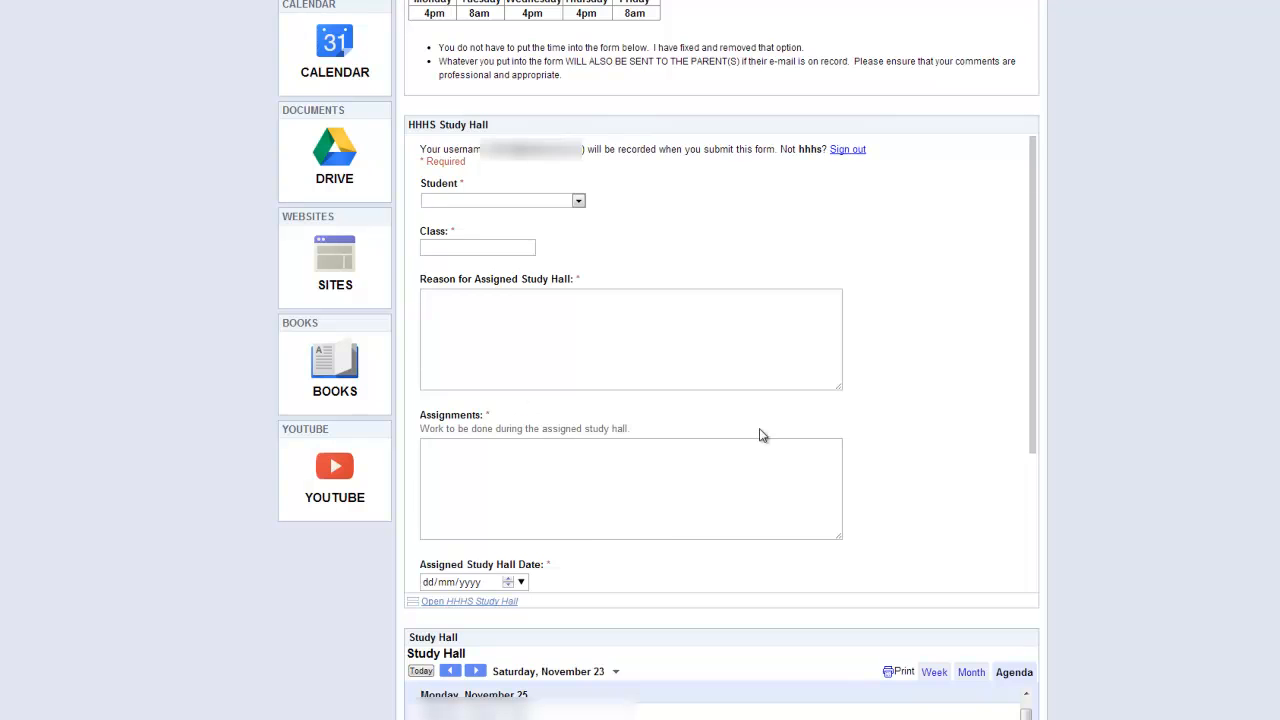
scroll(757, 434, "down", 2)
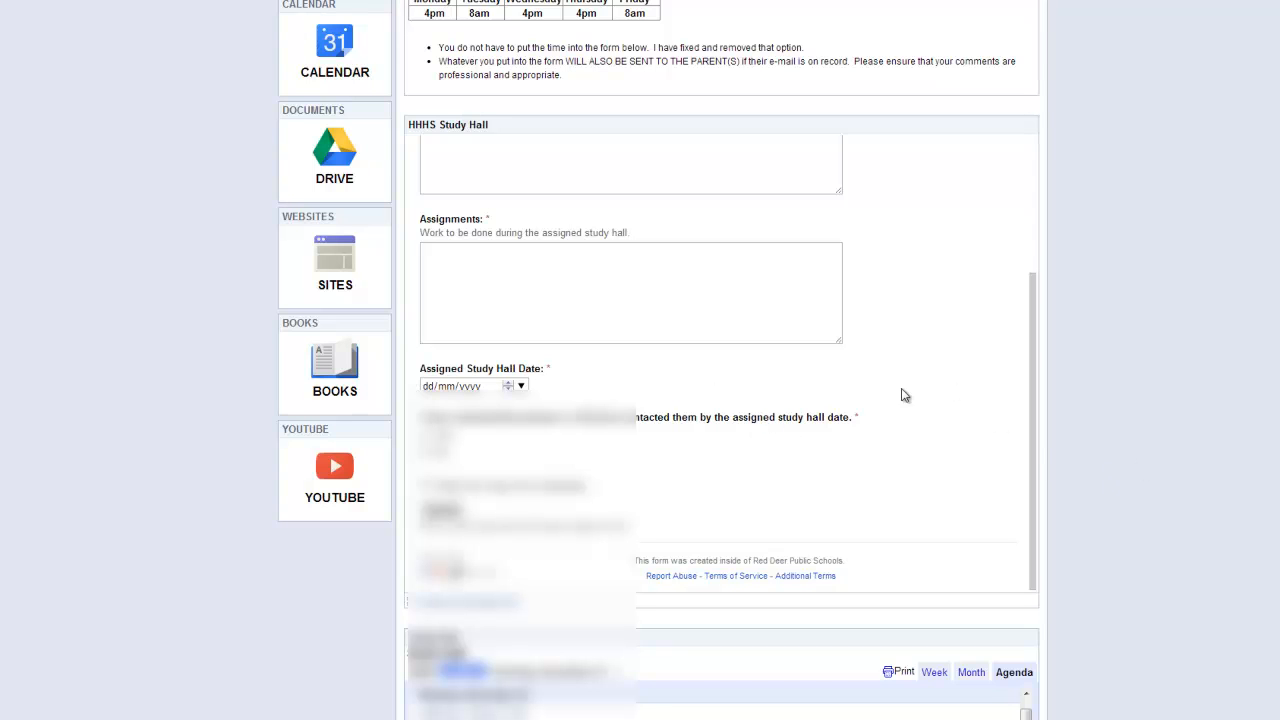
scroll(1182, 469, "down", 3)
scroll(1182, 469, "down", 3)
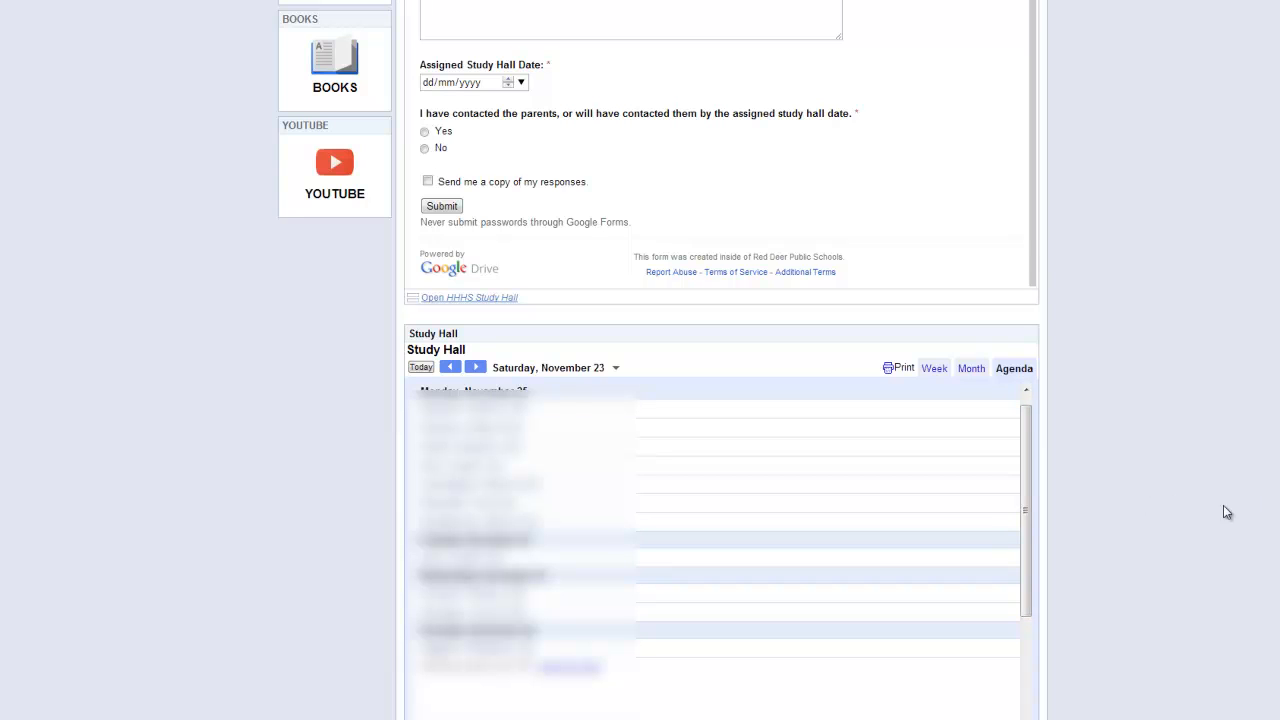
scroll(1150, 525, "up", 5)
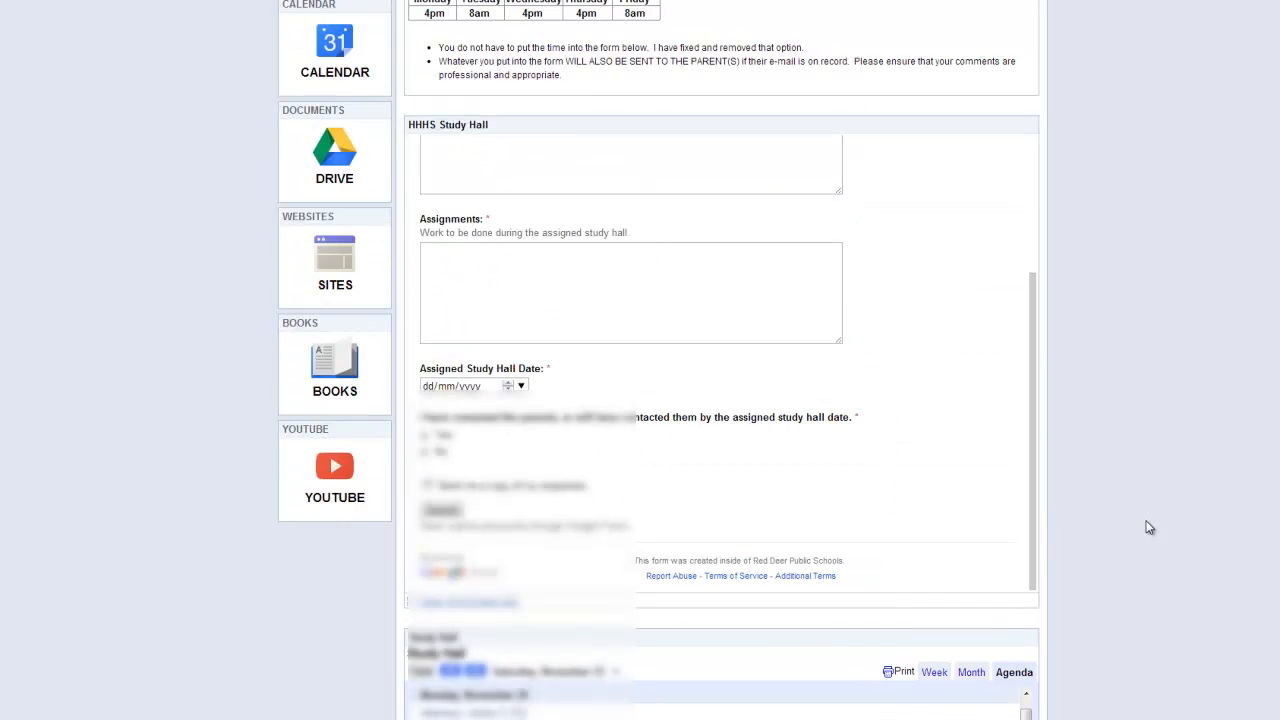
scroll(1150, 526, "up", 1)
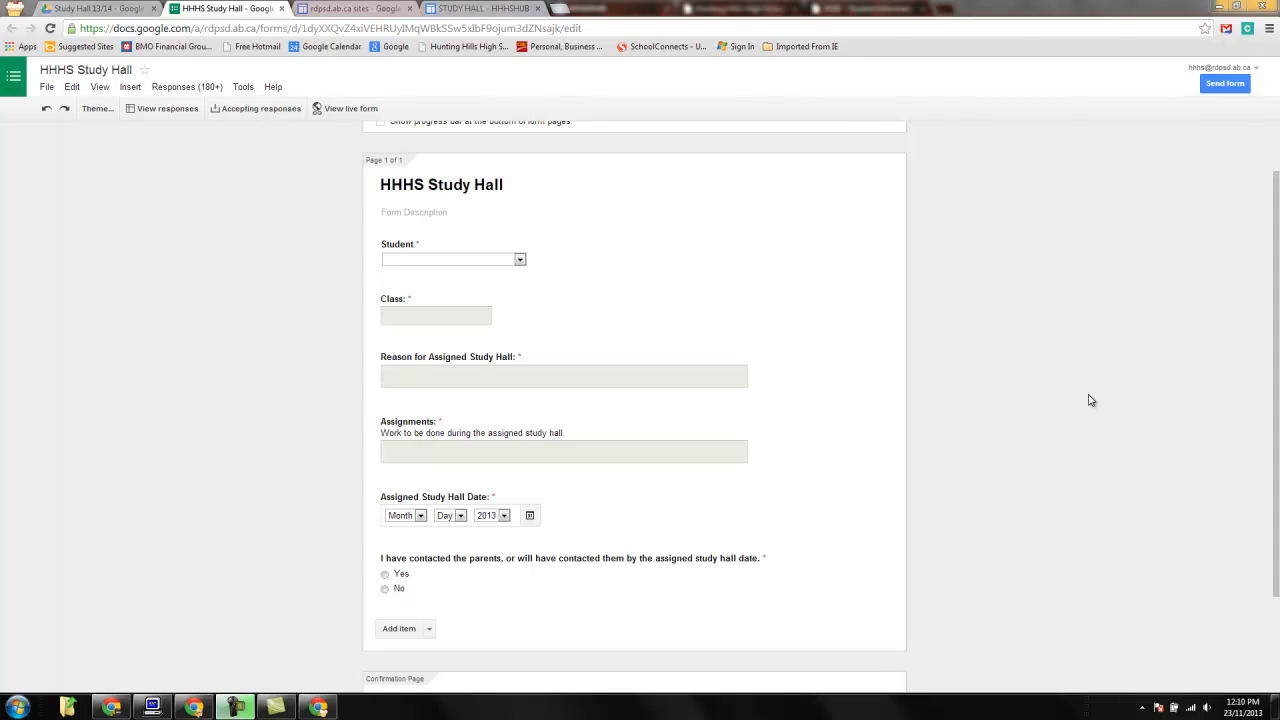
Open the form's responses spreadsheet and examine formRanger's assignment of form items to columns, then close it.
left_click(160, 110)
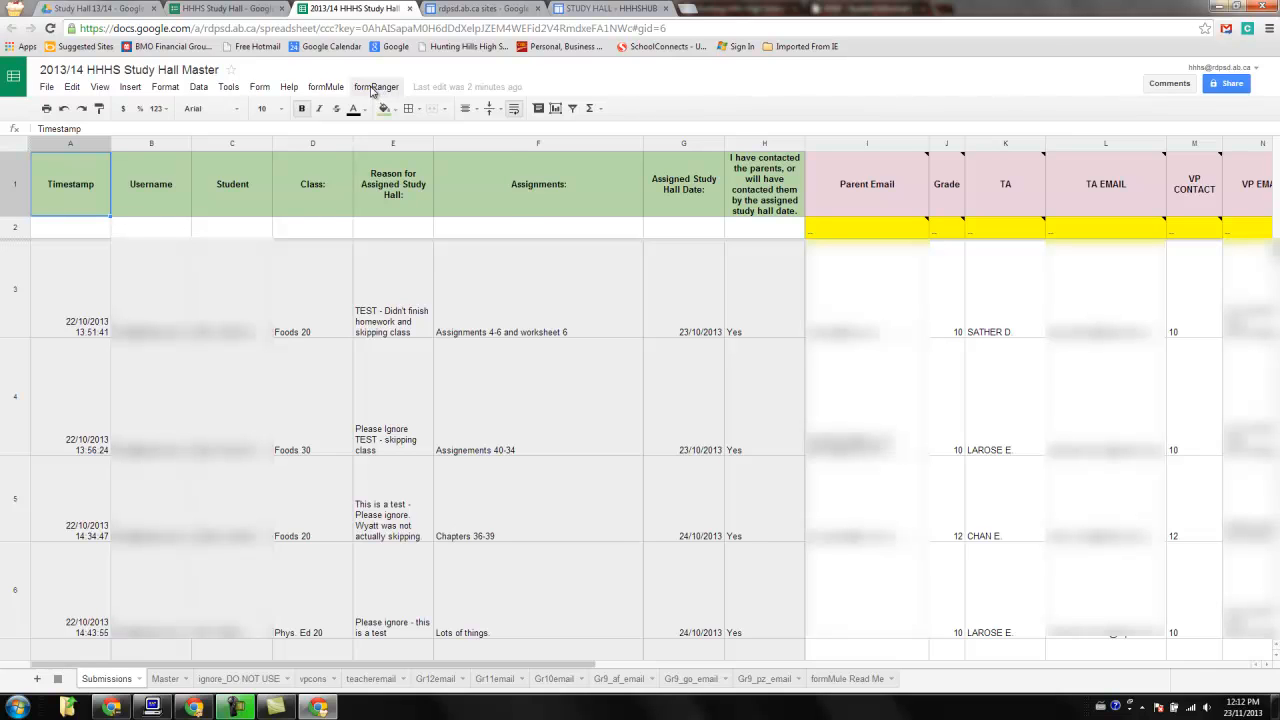
left_click(375, 88)
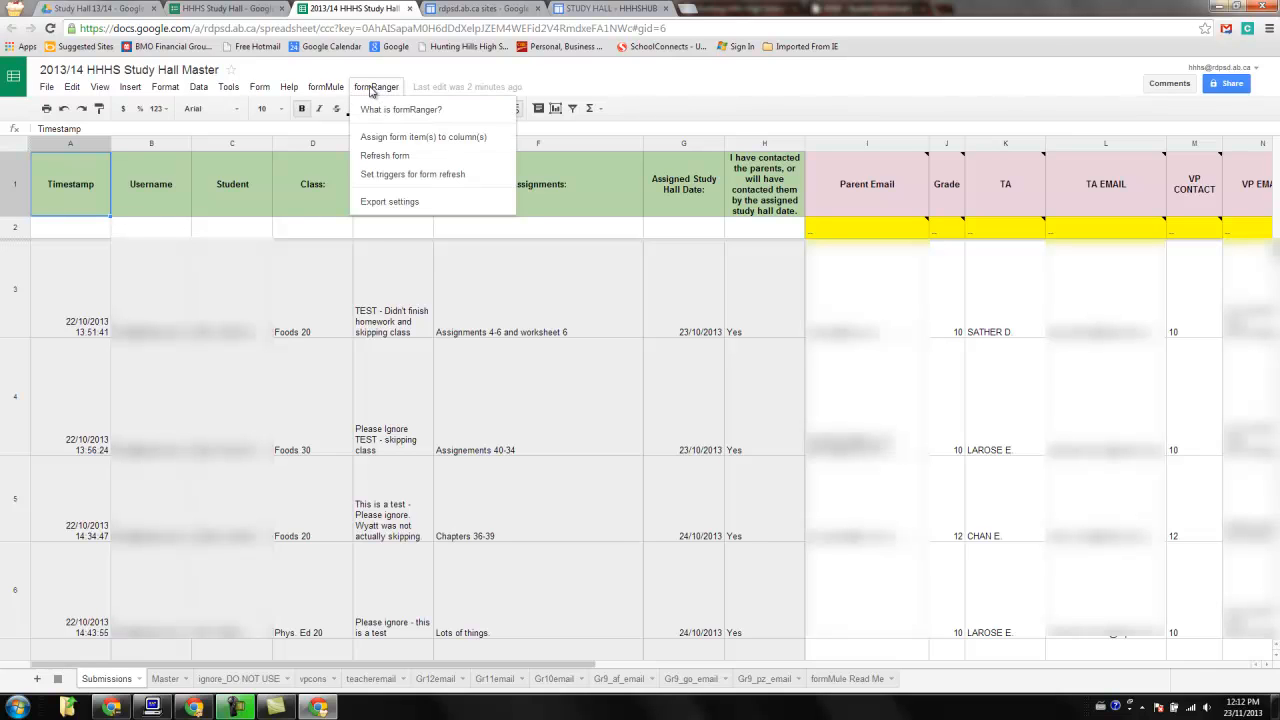
left_click(373, 144)
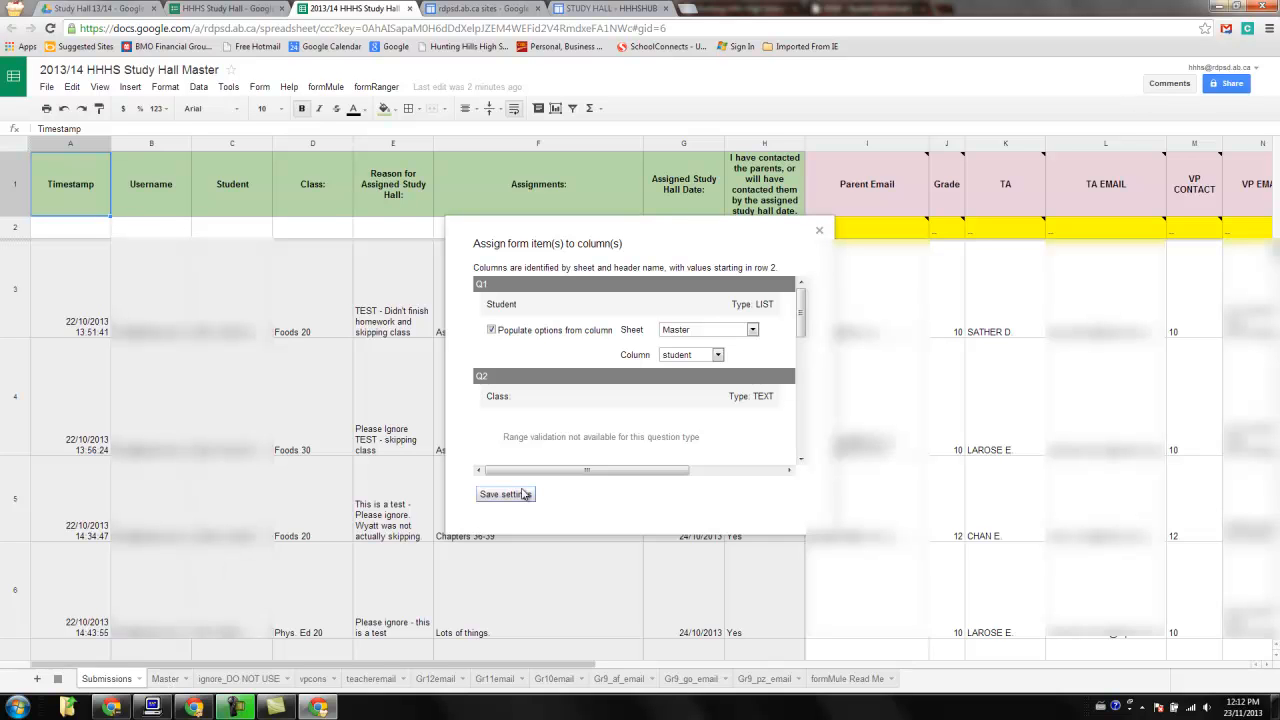
left_click(819, 231)
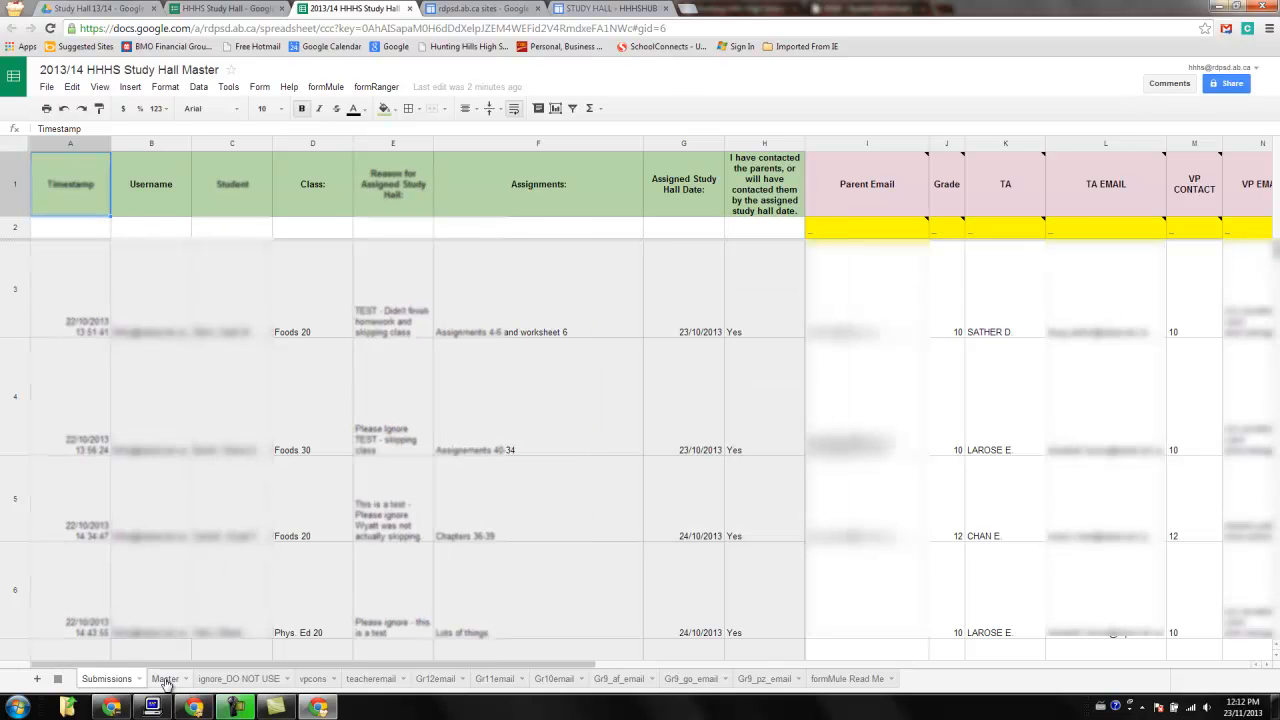
Compare the student list on the Master sheet with the Student dropdown in the site's form.
left_click(165, 679)
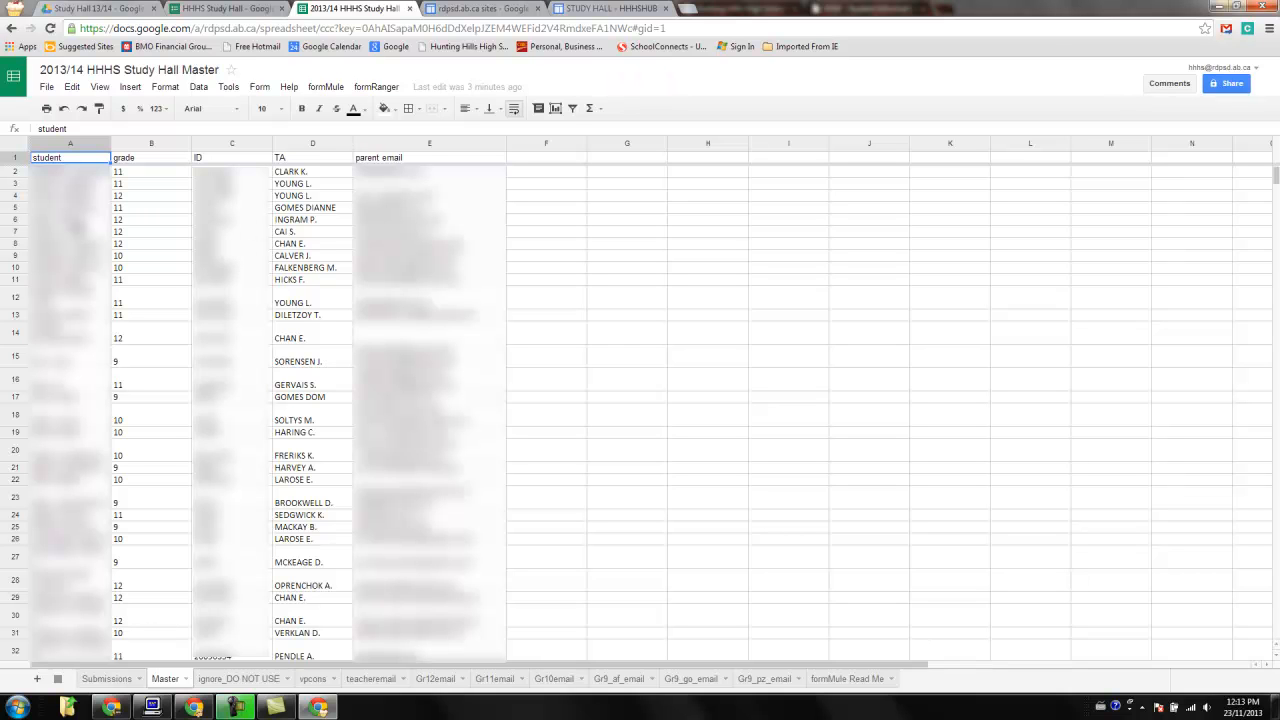
left_click(598, 8)
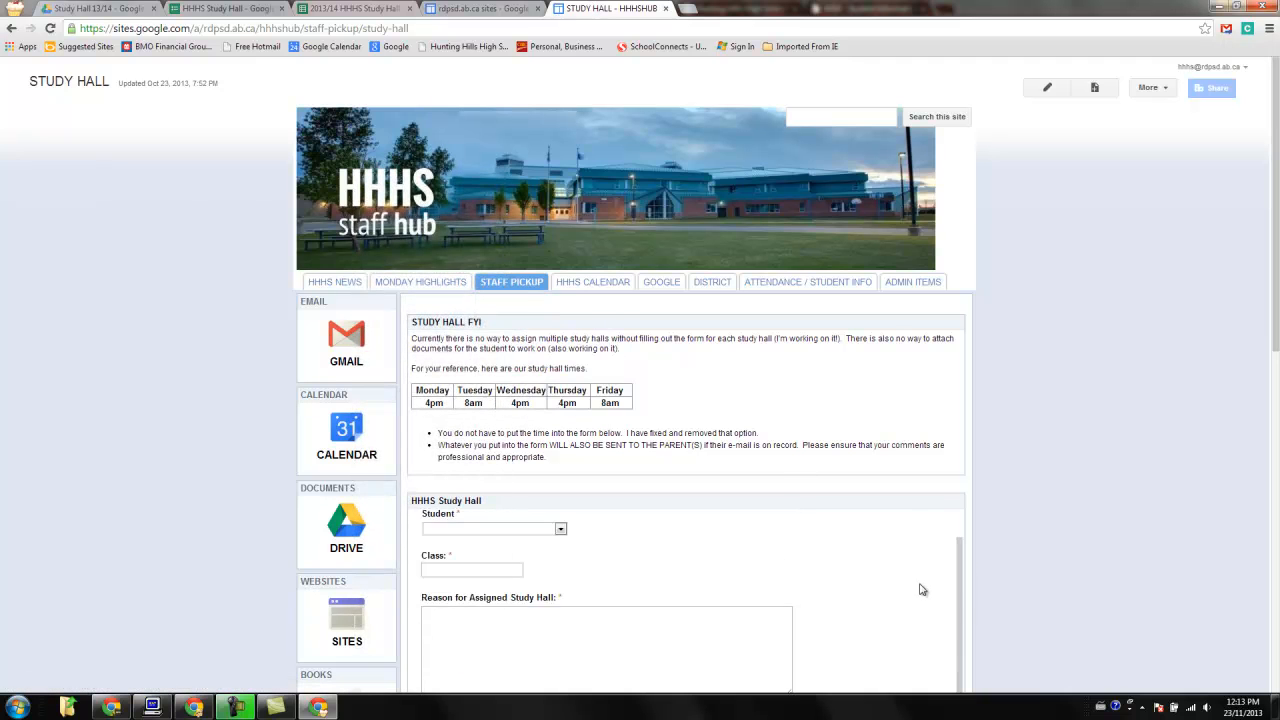
scroll(1038, 576, "down", 4)
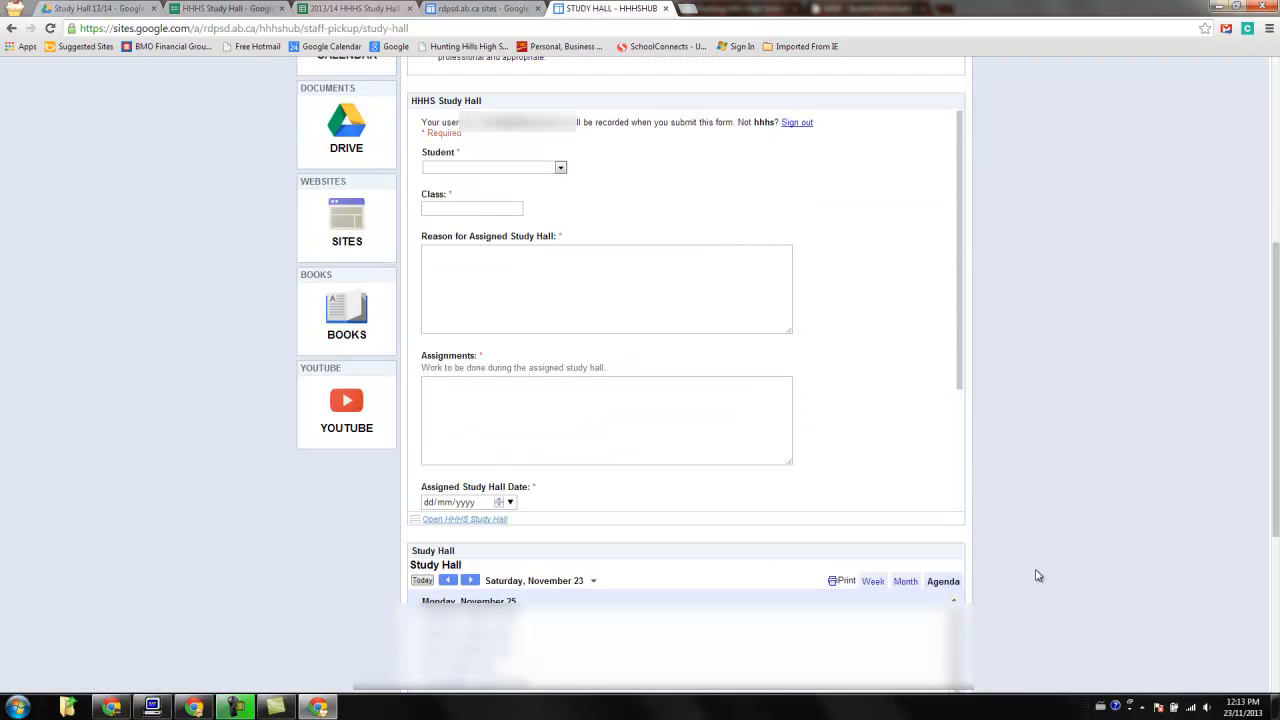
left_click(561, 168)
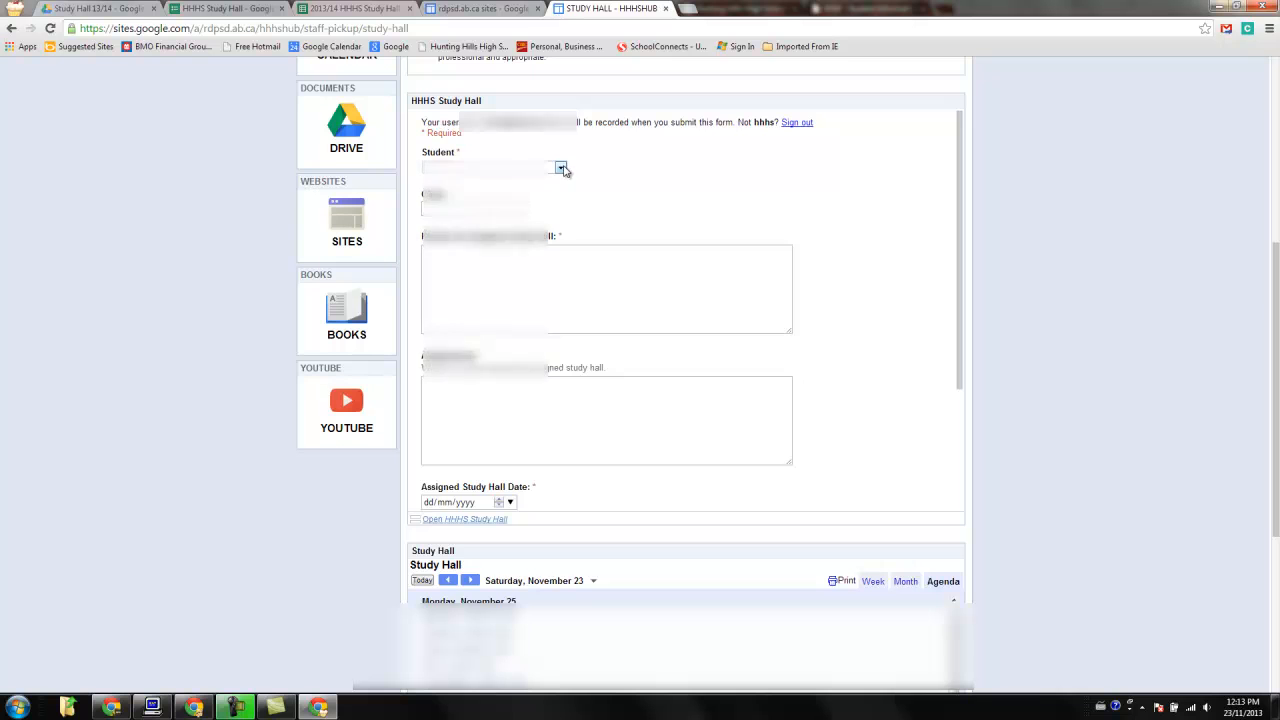
left_click(561, 168)
scroll(476, 330, "down", 5)
scroll(476, 300, "up", 5)
Switch between the Master sheet and the site form, opening the Student dropdown list to inspect its entries.
left_click(338, 8)
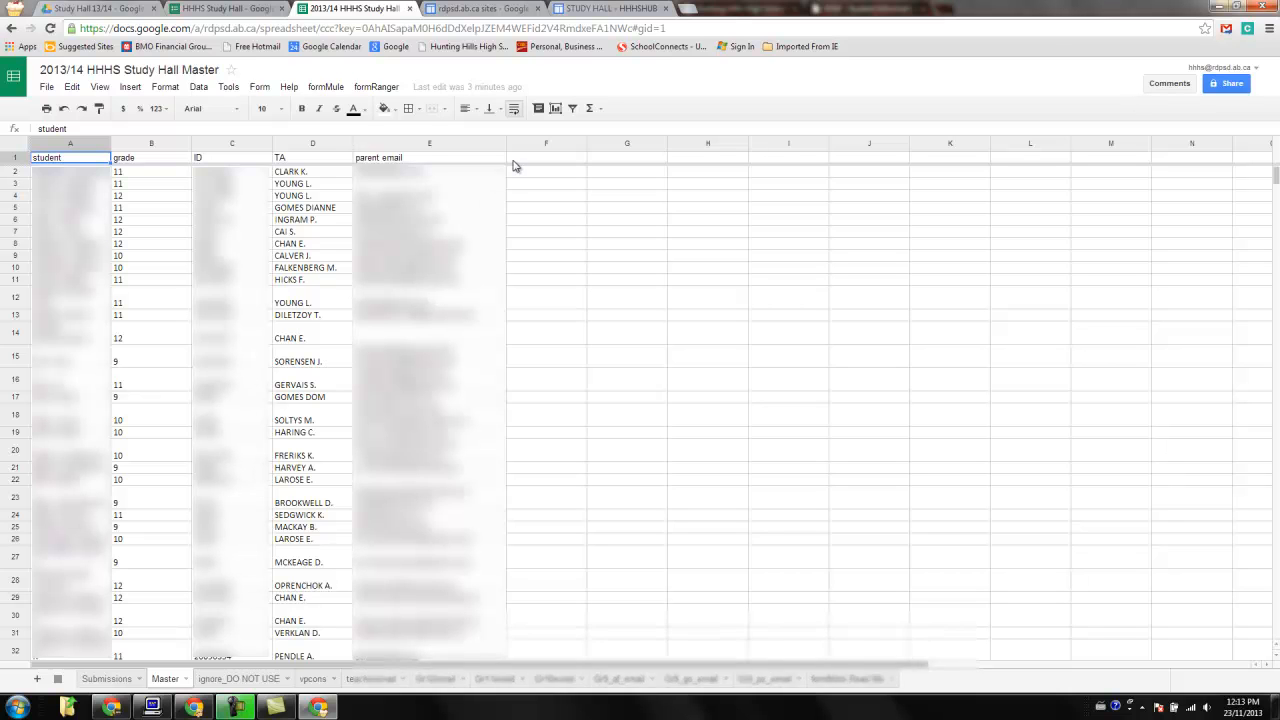
left_click(612, 8)
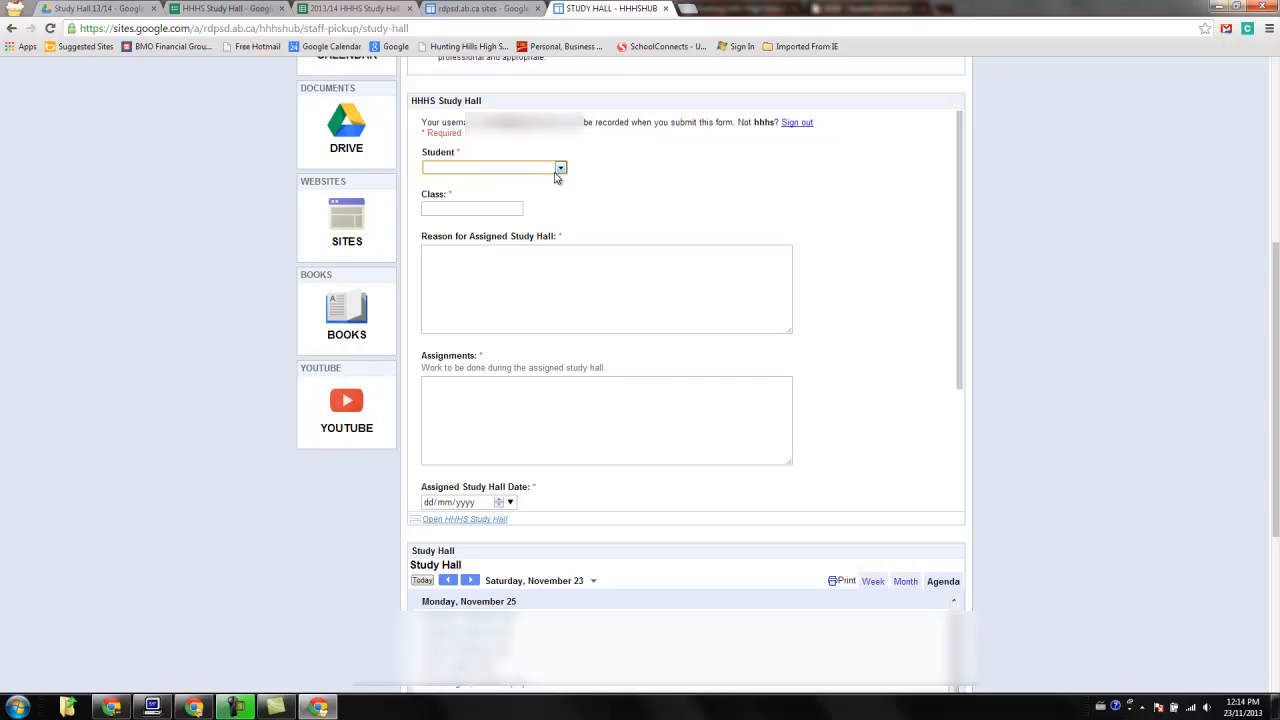
left_click(500, 171)
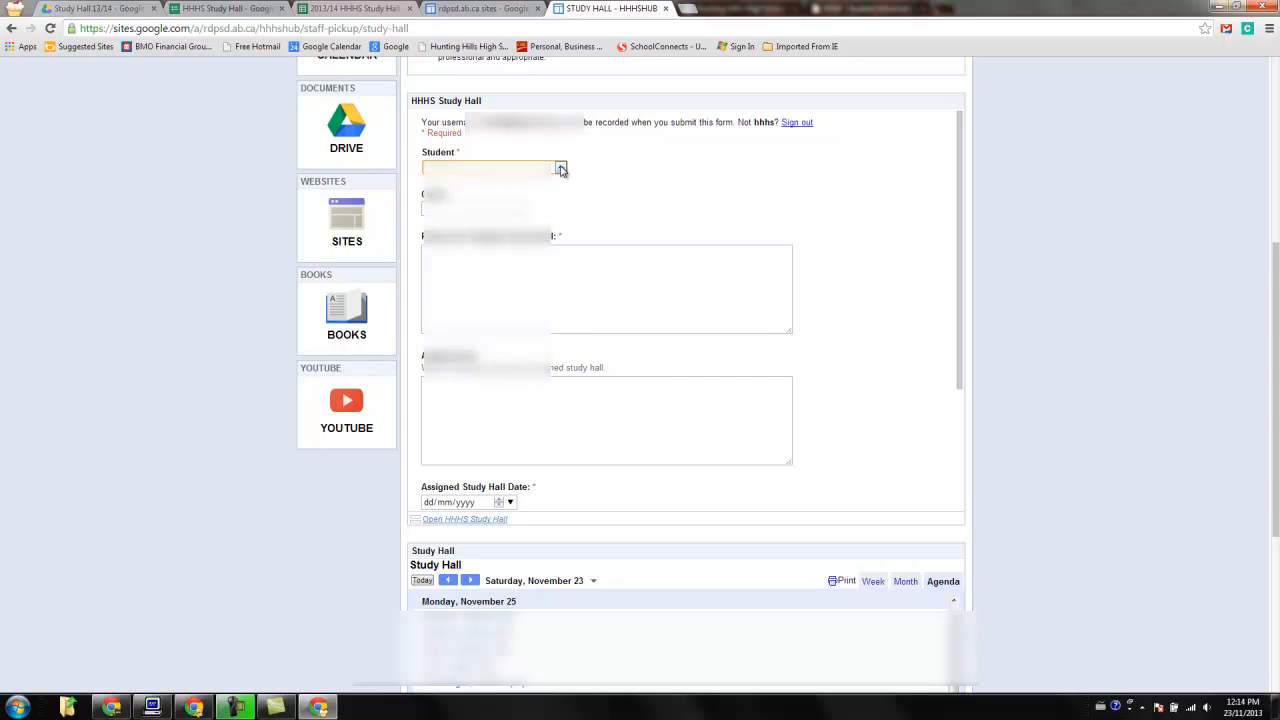
left_click(561, 169)
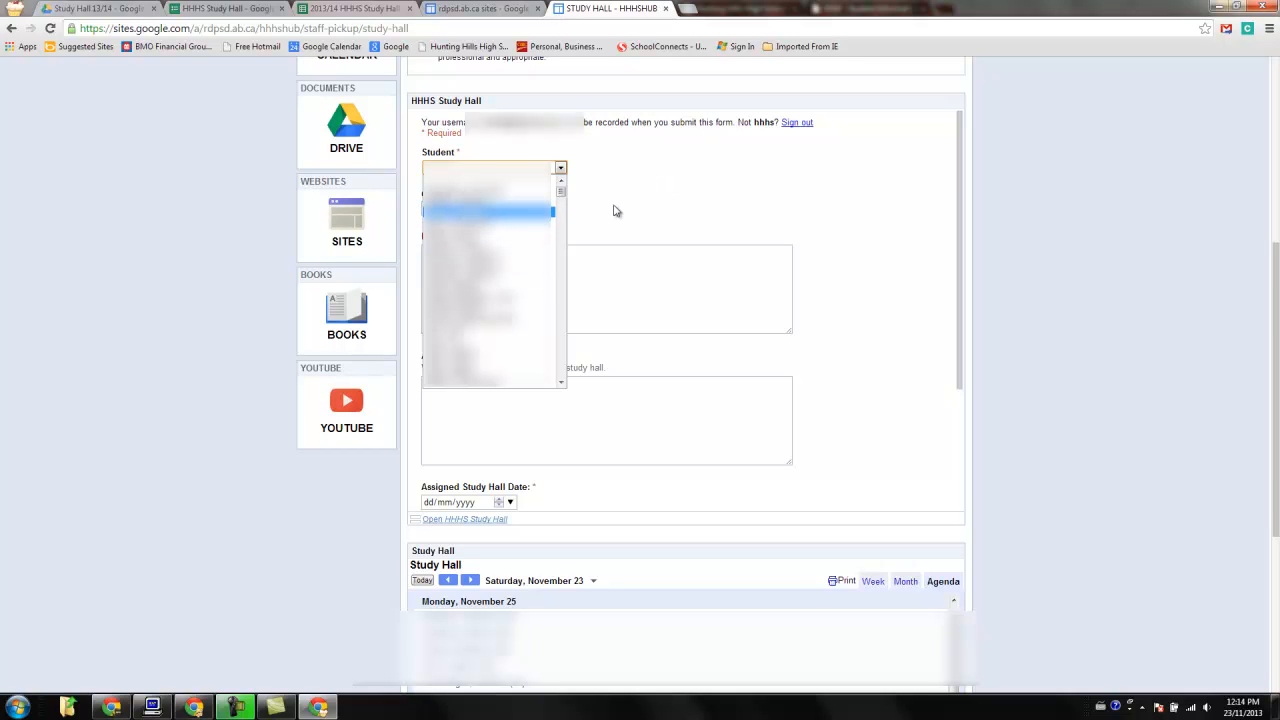
left_click(646, 200)
left_click(333, 8)
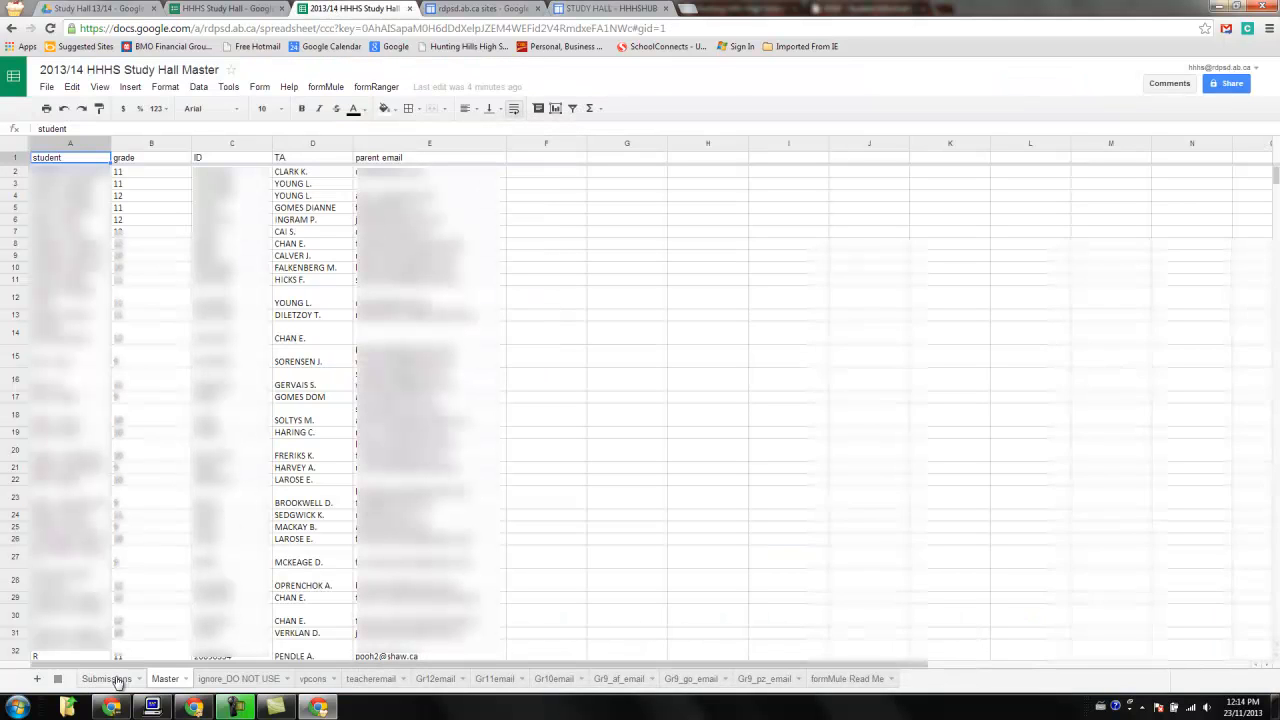
Review the Submissions, Master, vpcons and teacheremail sheets of the study hall spreadsheet.
left_click(117, 680)
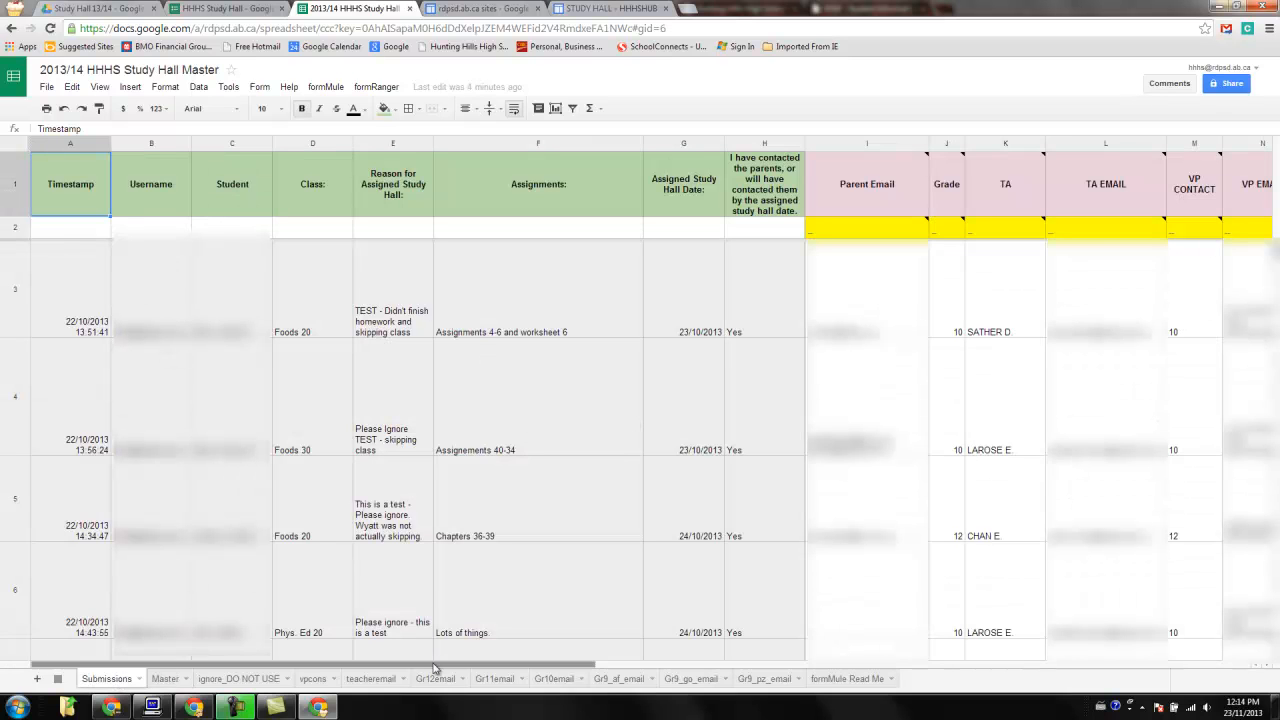
left_click_drag(440, 665, 543, 669)
left_click(168, 679)
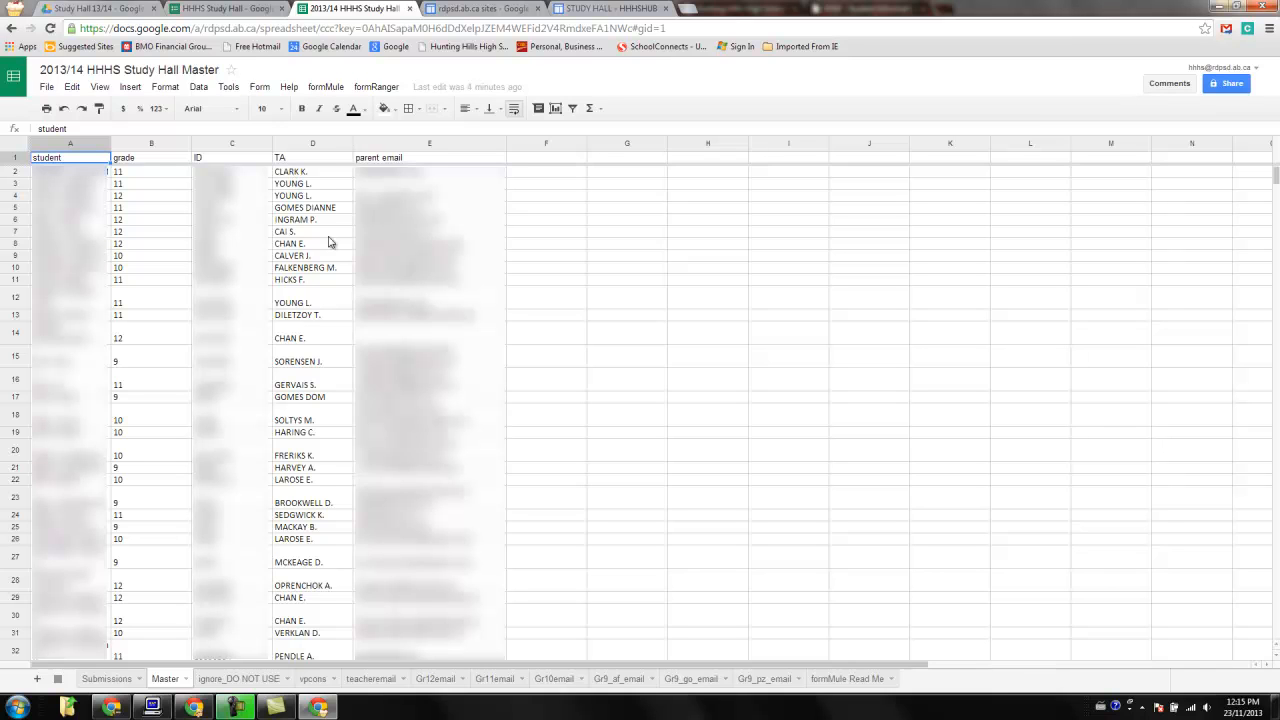
left_click(313, 679)
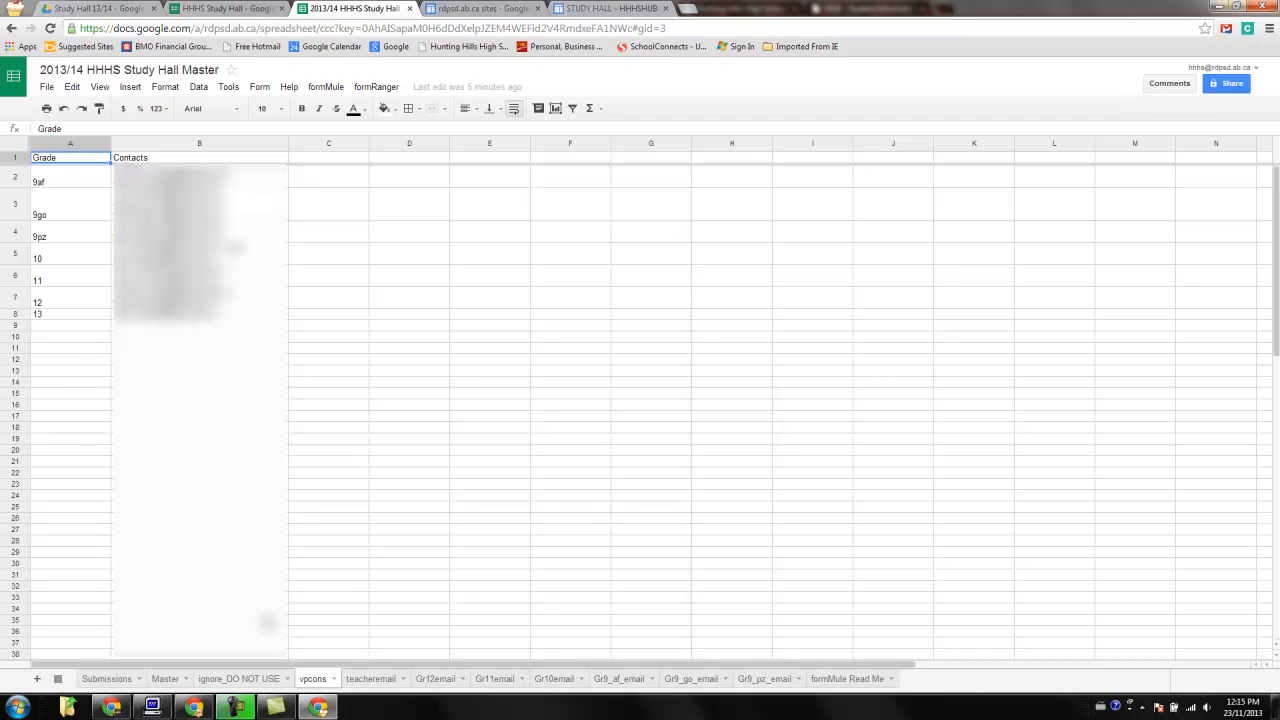
left_click(370, 679)
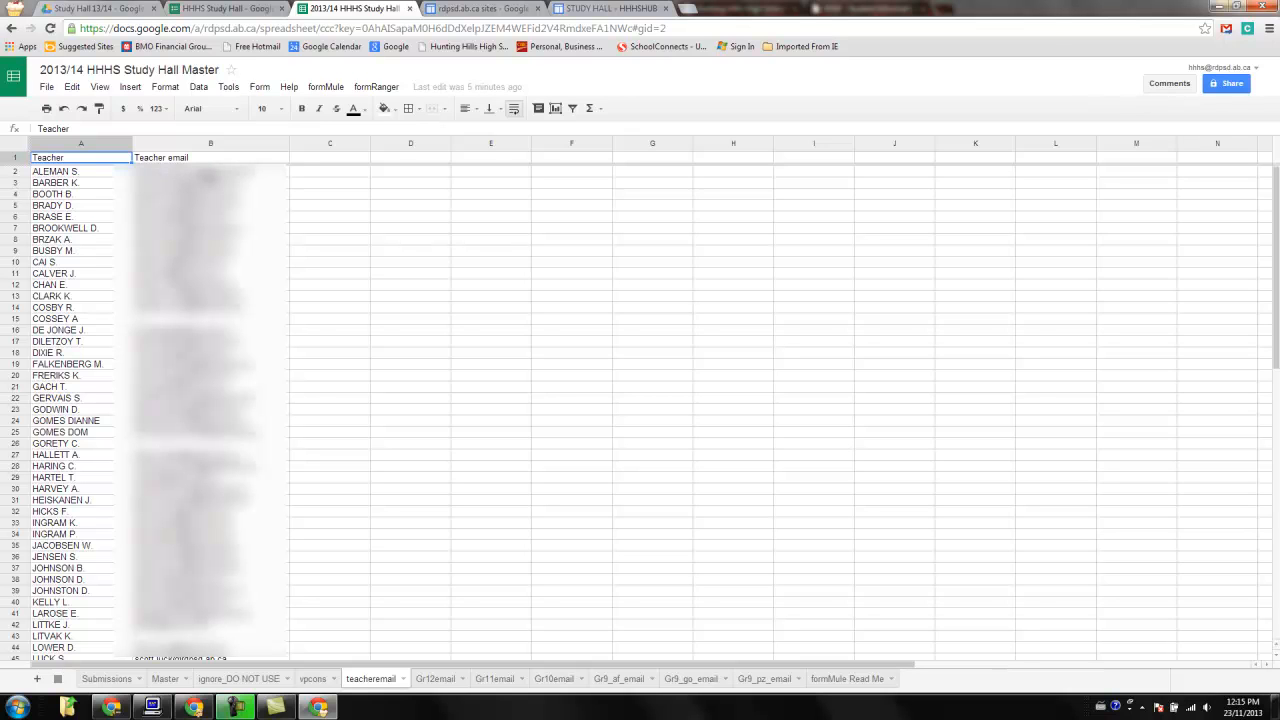
left_click(205, 174)
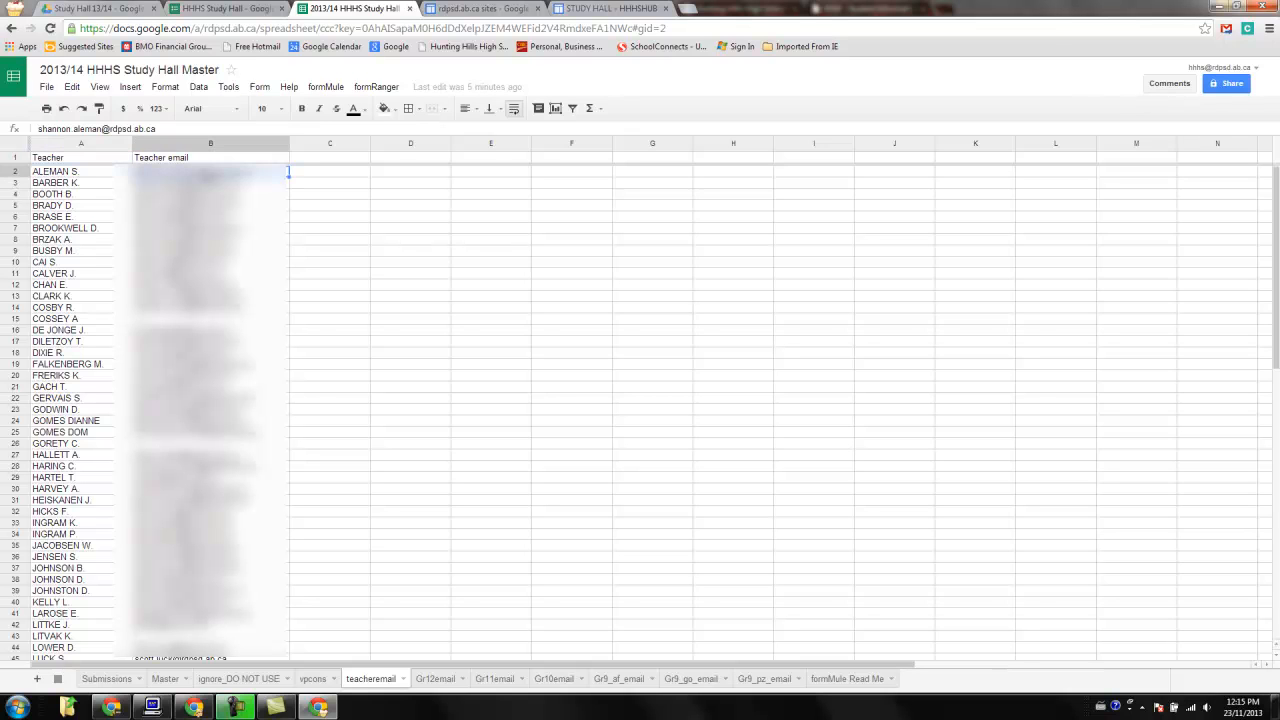
left_click(116, 171)
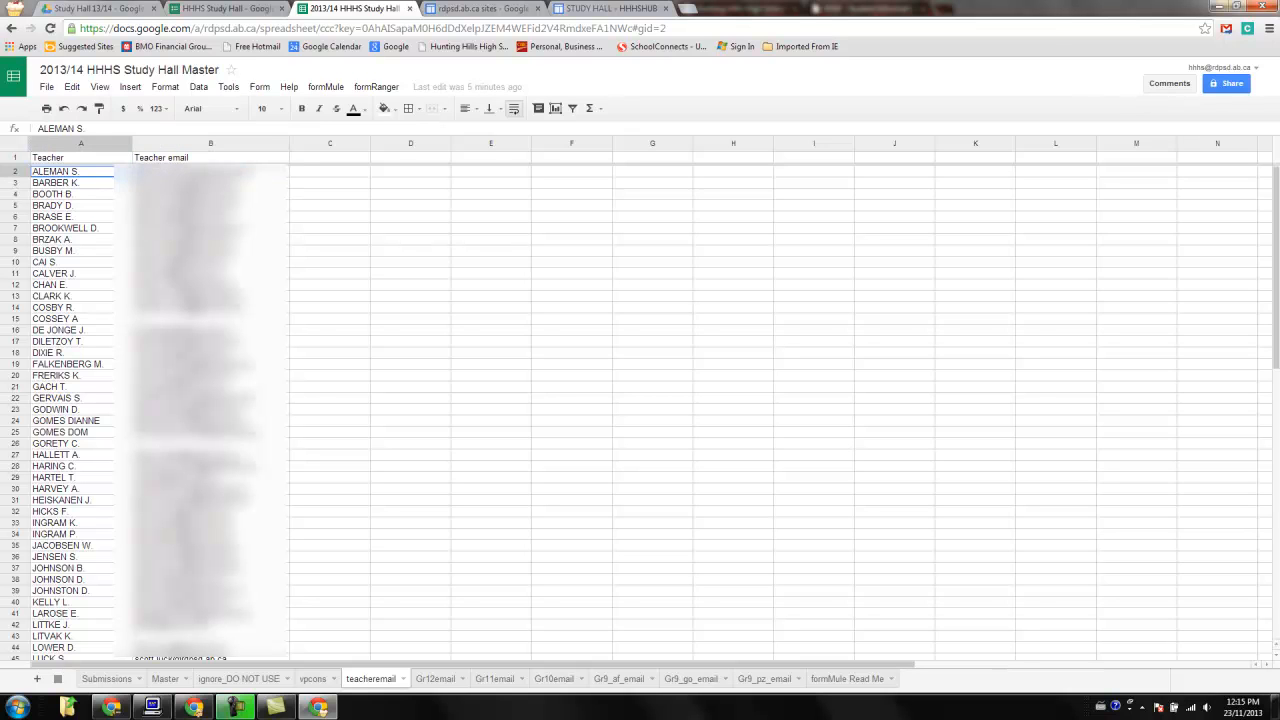
left_click(165, 678)
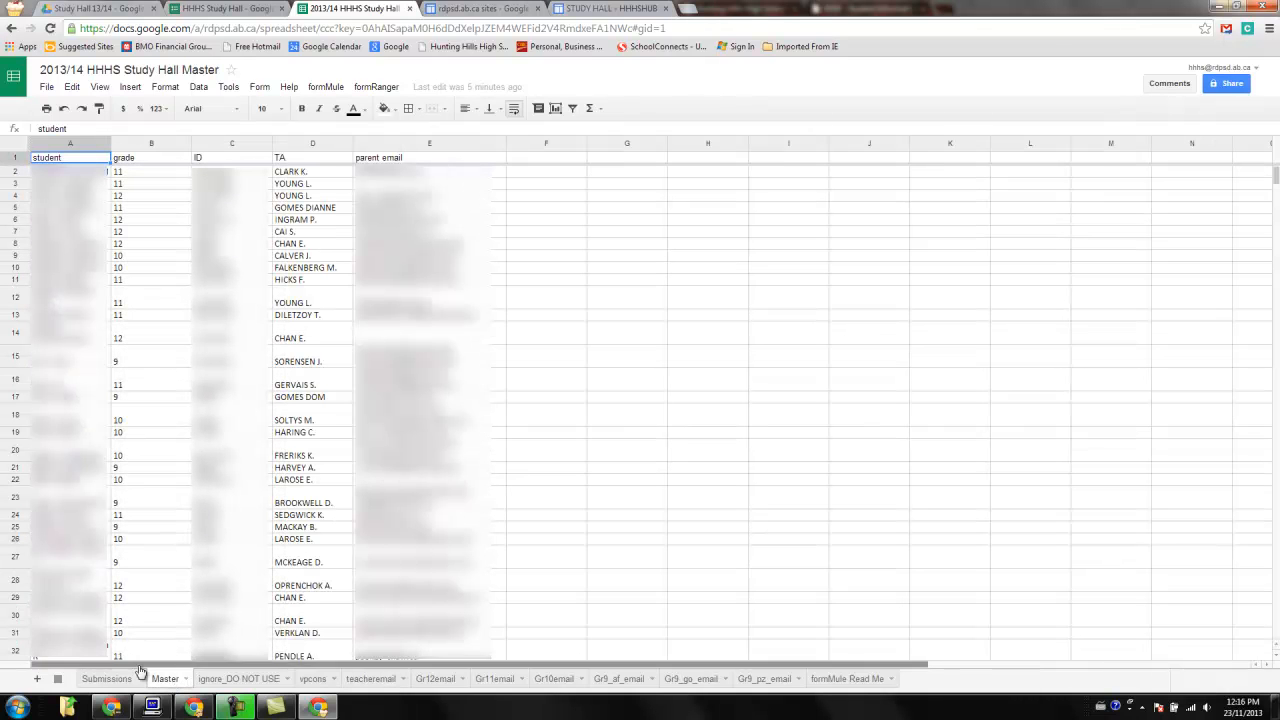
Examine the VLOOKUP formula in the Parent Email formula-row cell of the Submissions sheet.
left_click(108, 679)
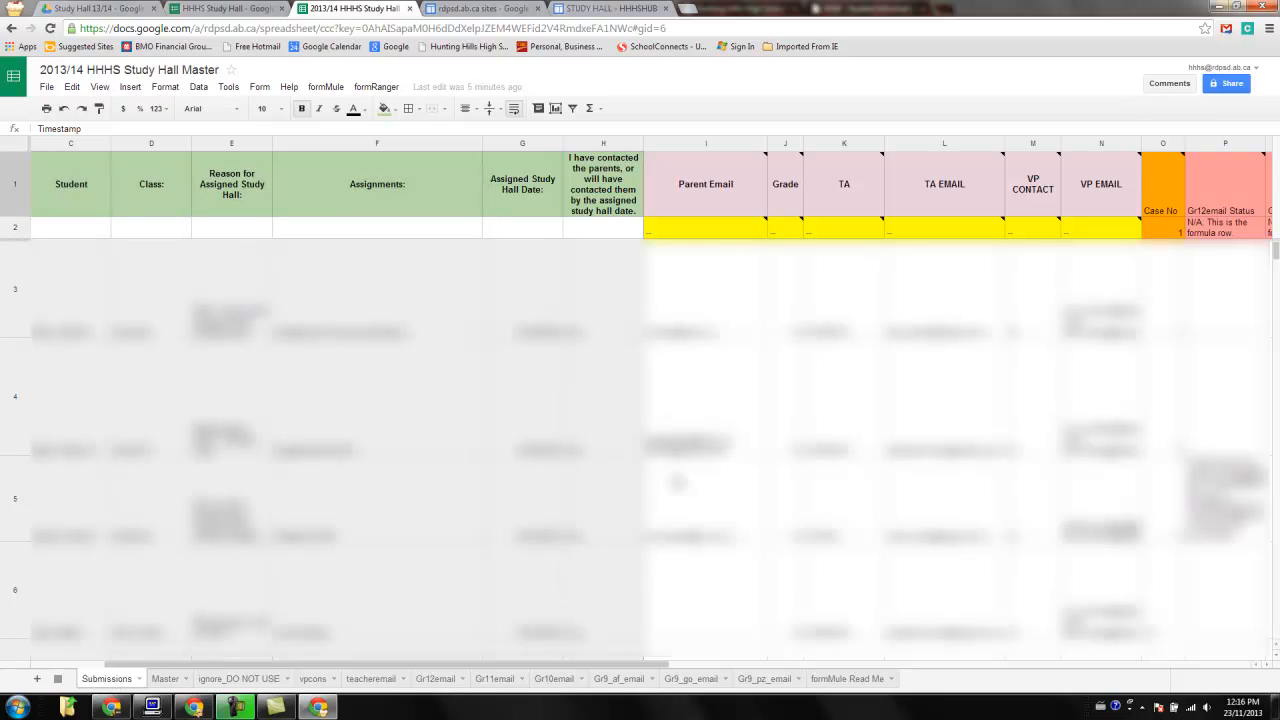
left_click_drag(610, 668, 892, 664)
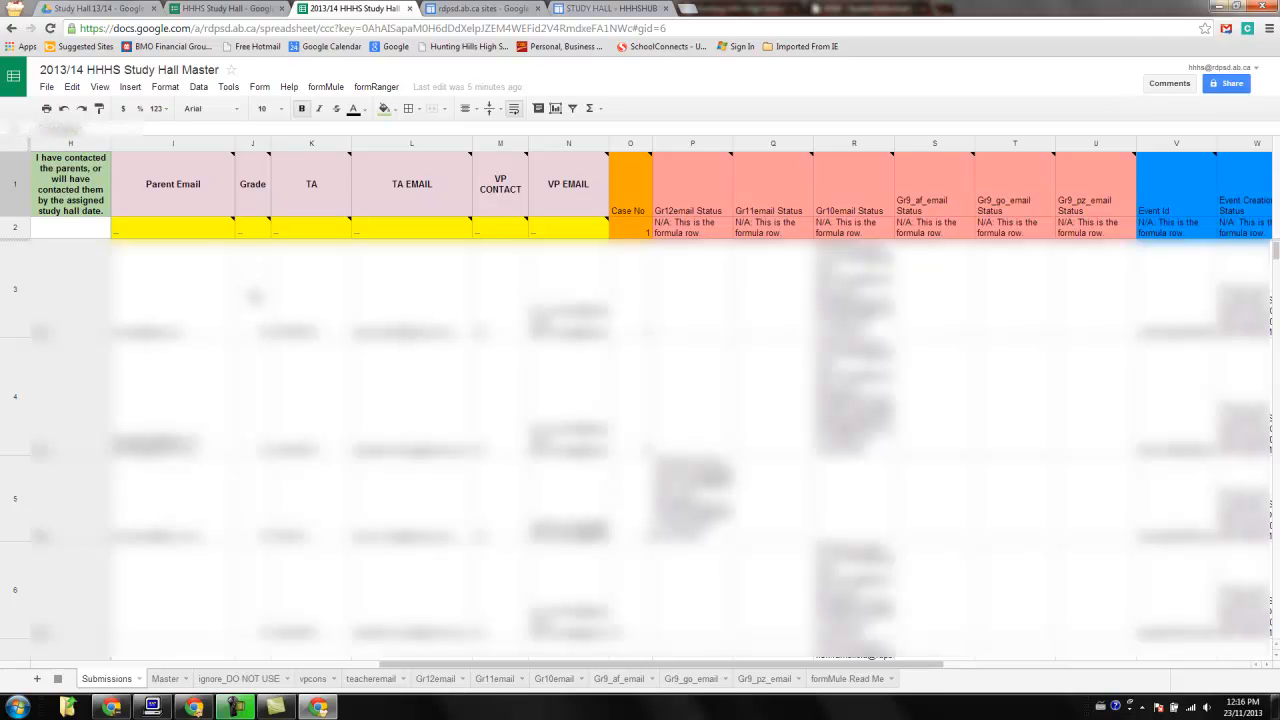
left_click(155, 303)
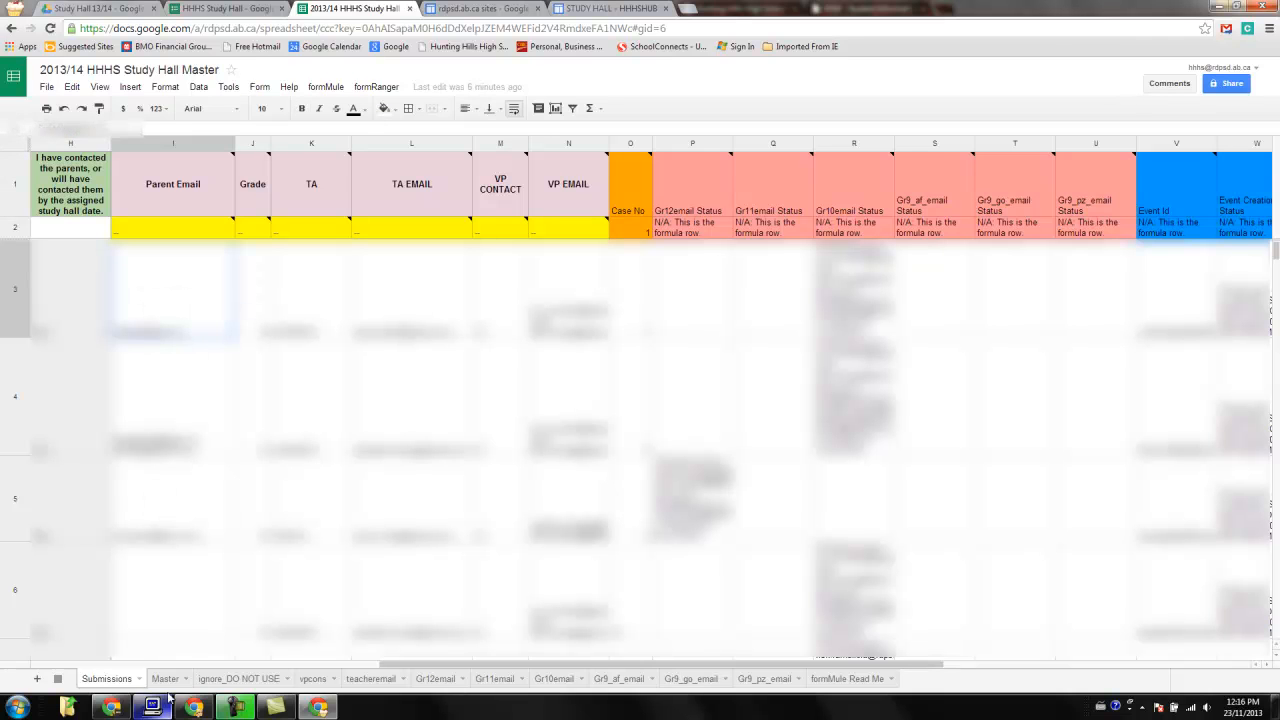
left_click(175, 231)
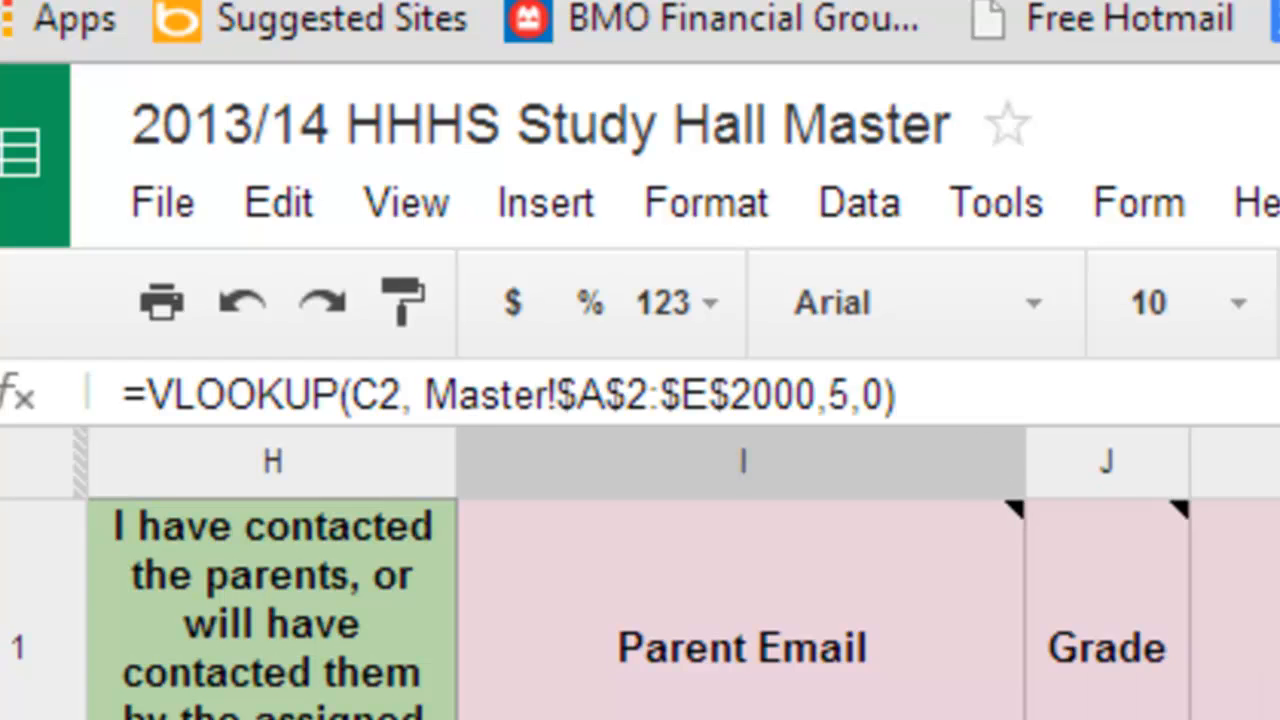
left_click_drag(929, 391, 114, 391)
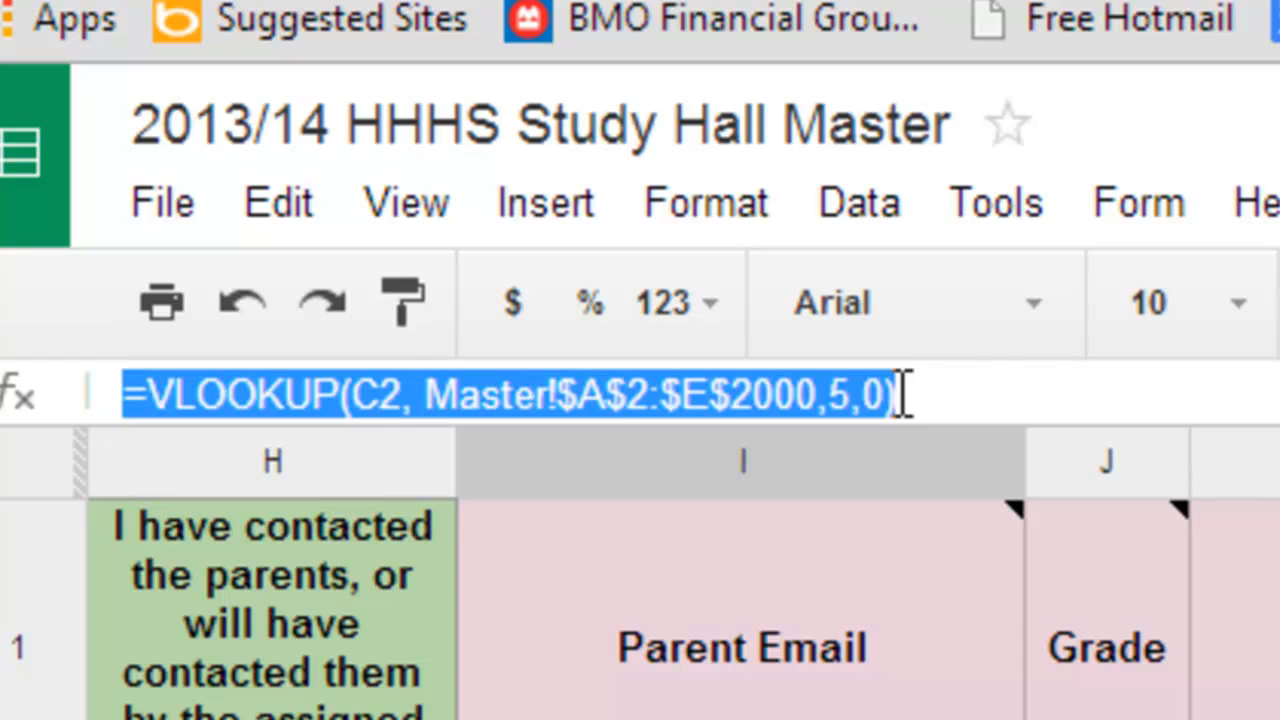
left_click(970, 390)
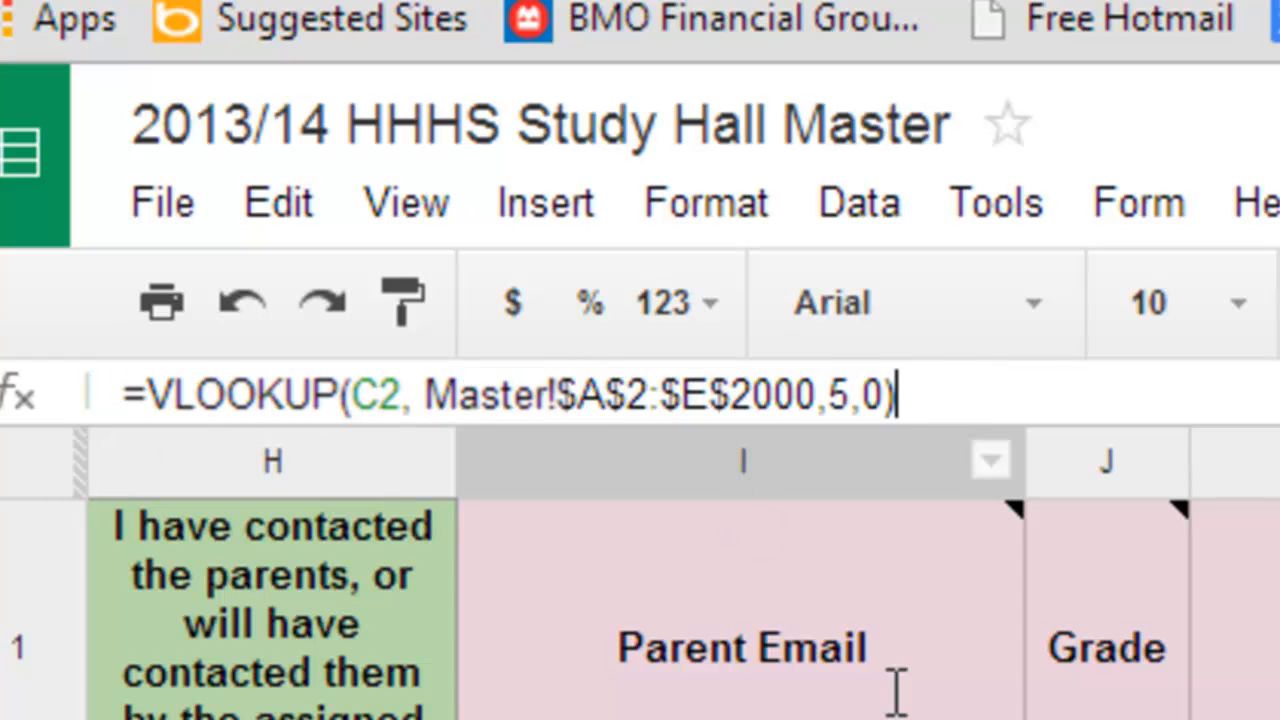
key("Return")
Inspect the VLOOKUP formulas in the Grade and TA formula-row cells across the Submissions sheet.
left_click(1107, 716)
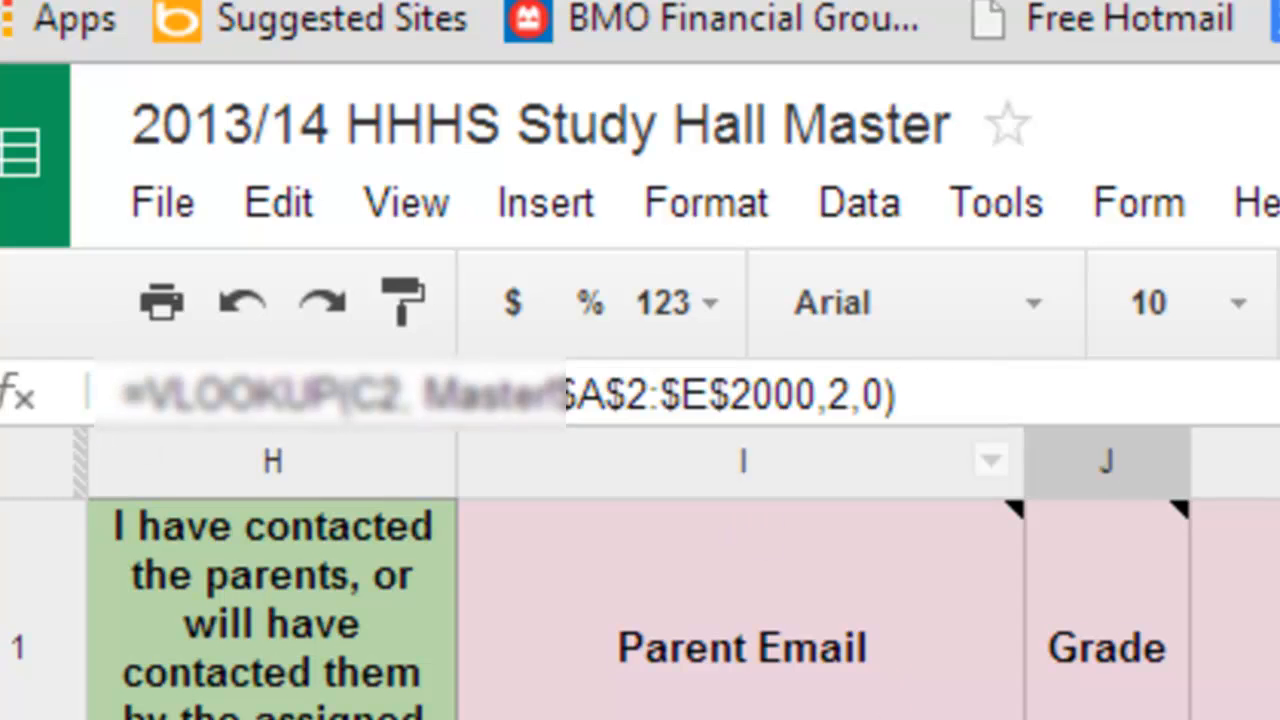
left_click(1236, 716)
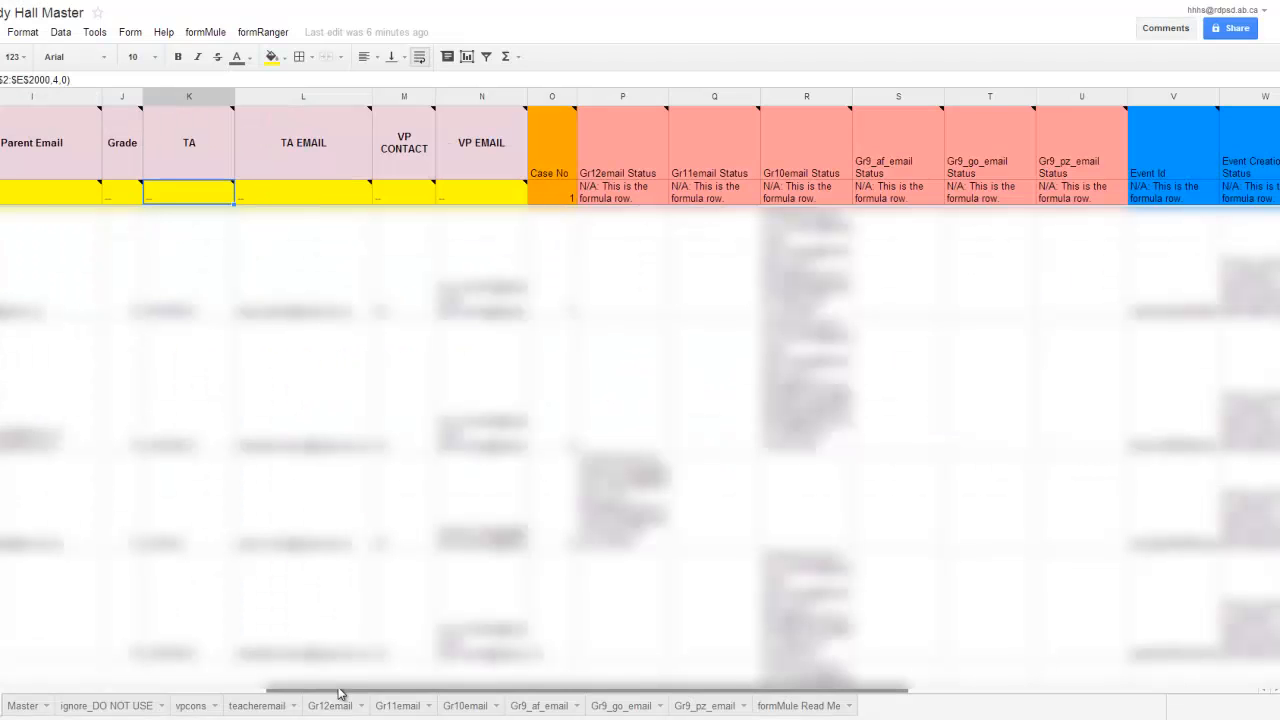
left_click_drag(337, 689, 41, 688)
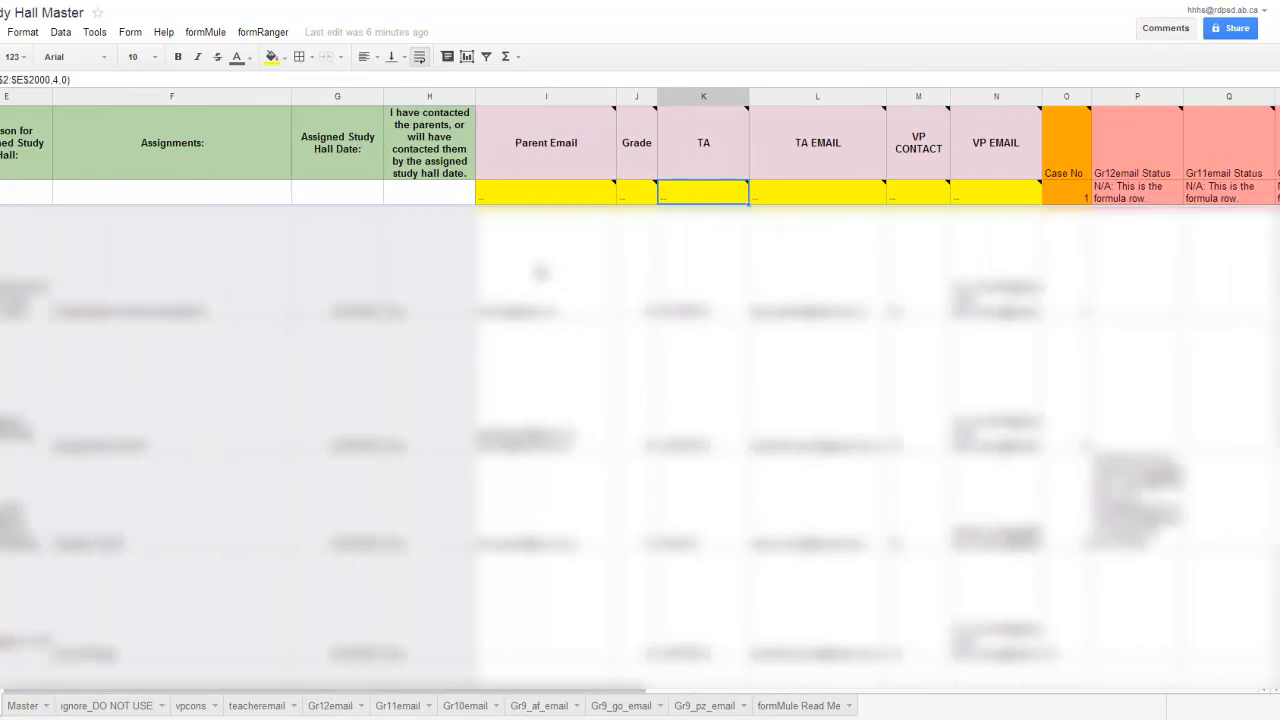
left_click_drag(523, 694, 418, 695)
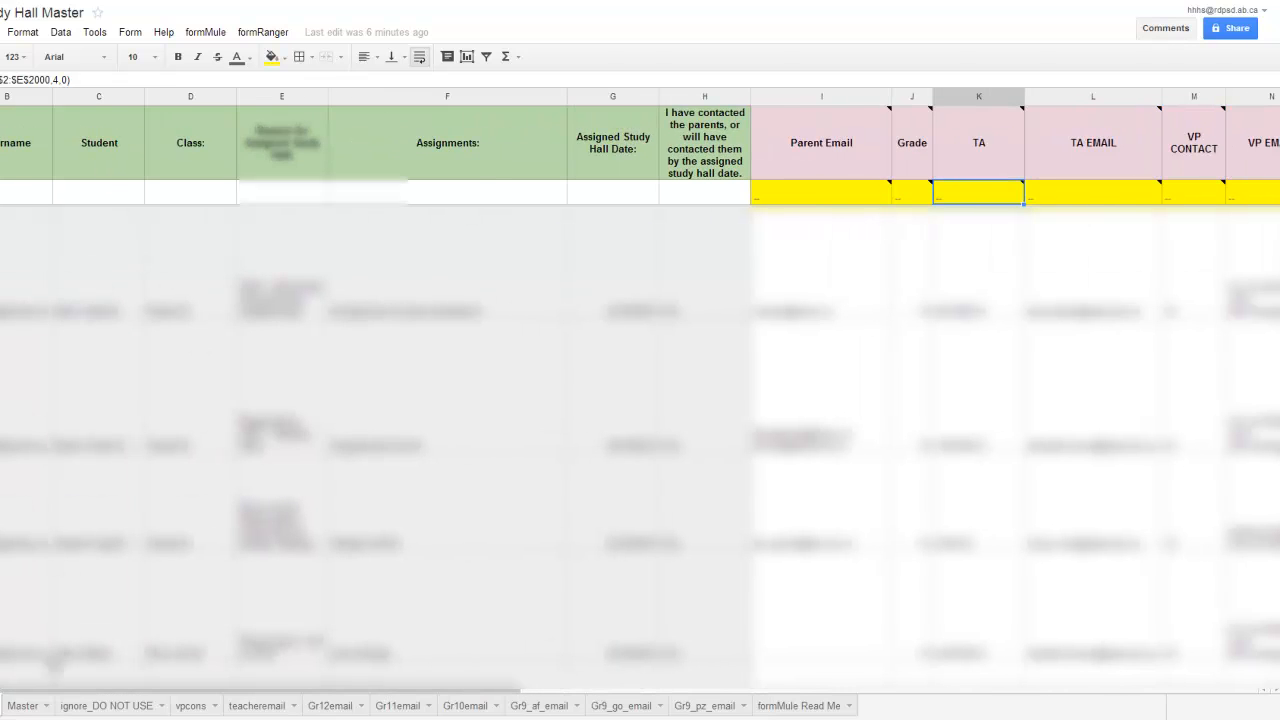
Check the Master sheet, then examine the VP CONTACT regexmatch formula in the Submissions sheet's formula row.
left_click(25, 706)
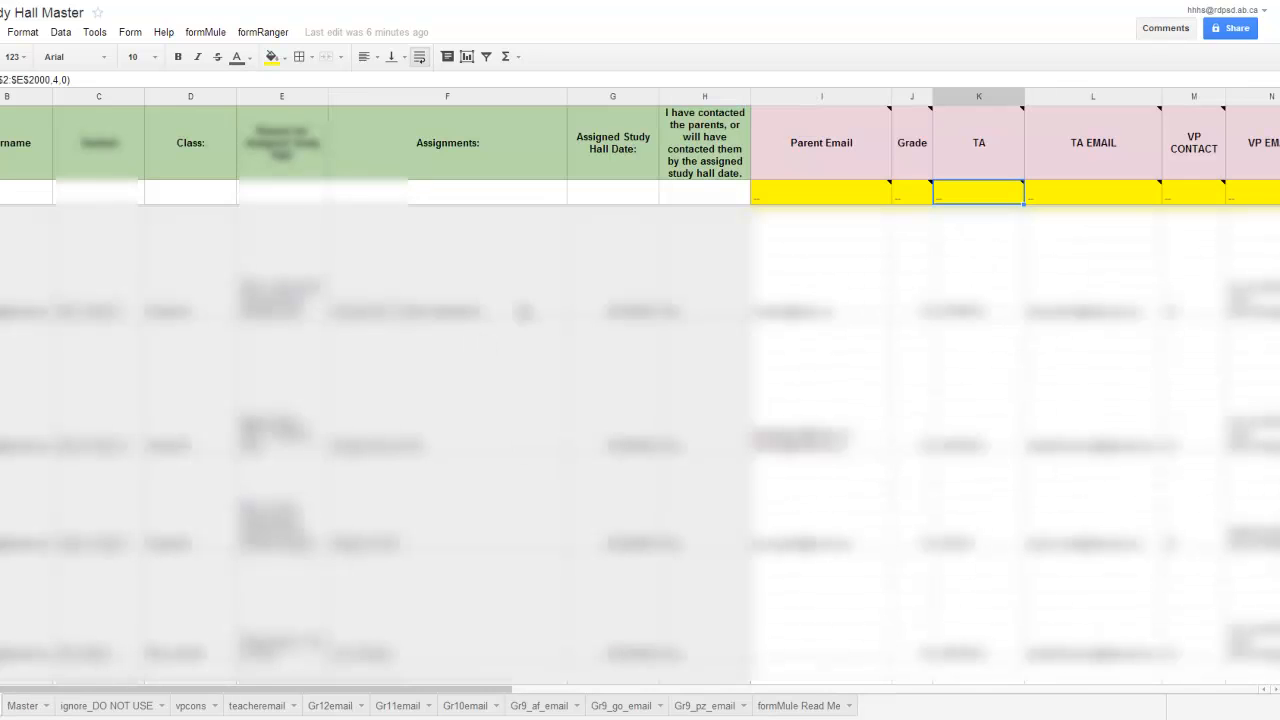
left_click_drag(466, 688, 838, 692)
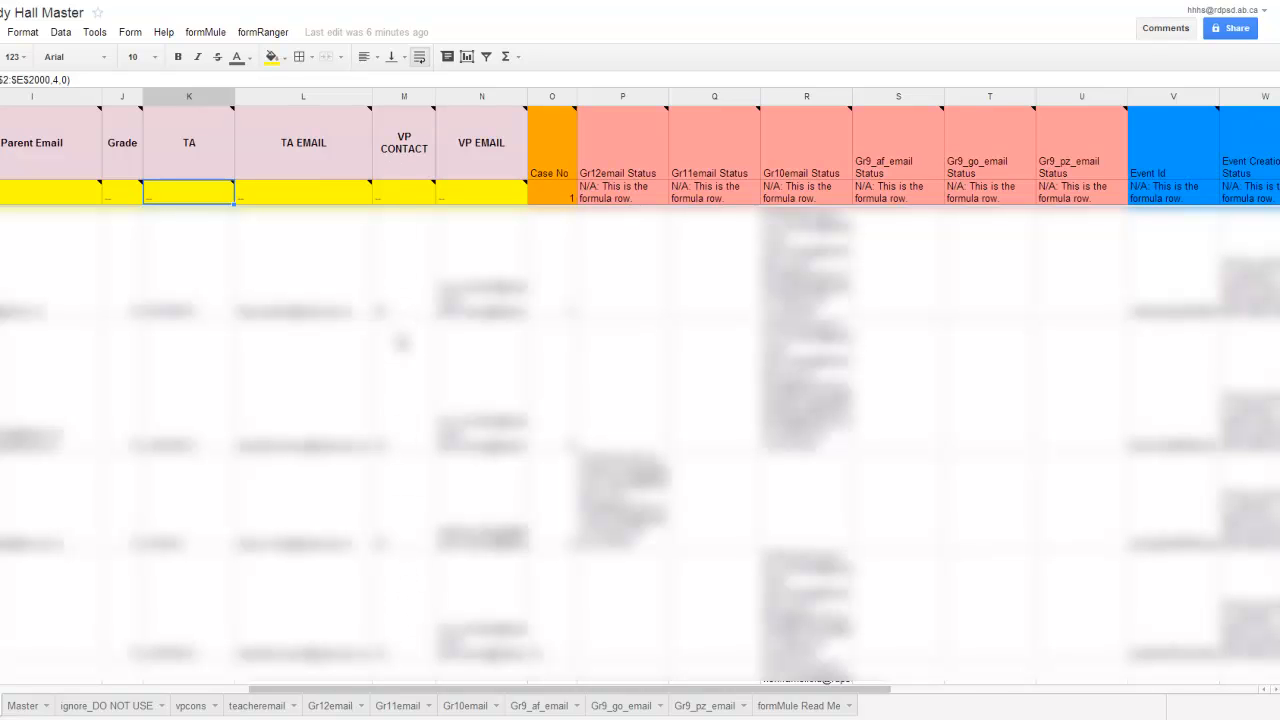
scroll(404, 546, "down", 2)
scroll(404, 546, "down", 2)
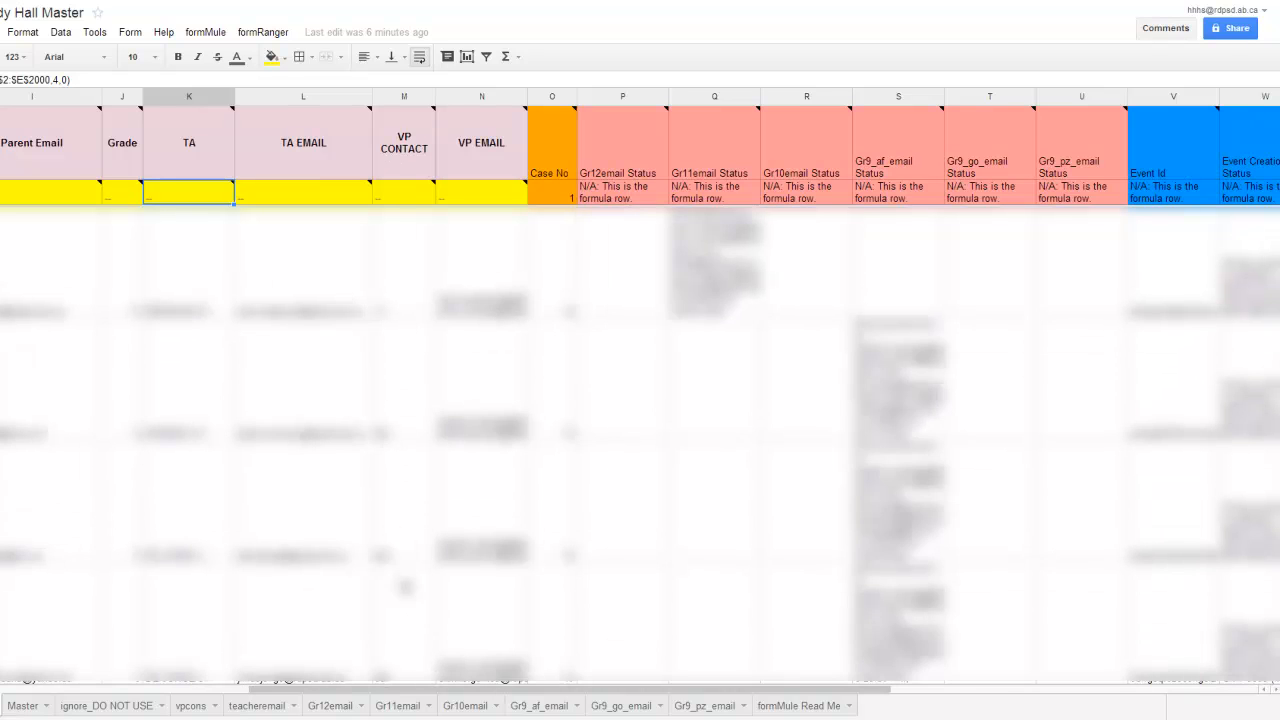
left_click(405, 195)
left_click(415, 80)
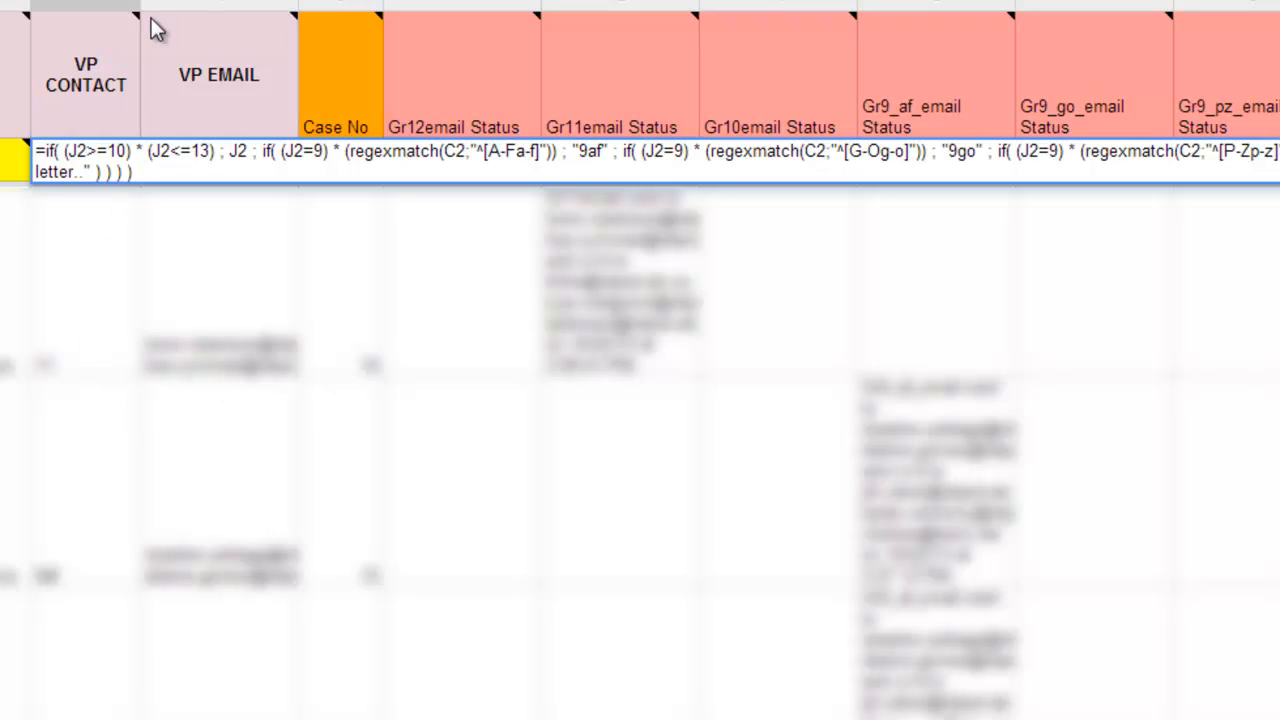
mouse_move(155, 30)
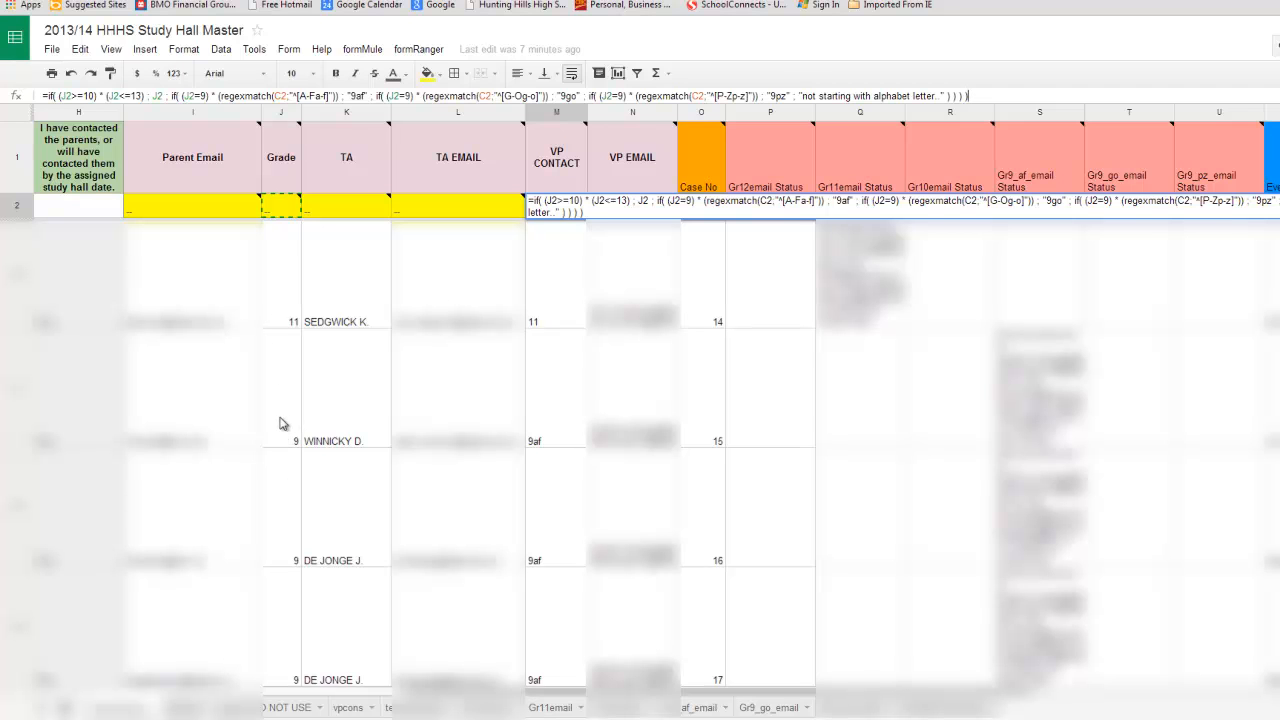
Scroll across the Submissions sheet to review the email status, event and date-for-email columns.
left_click_drag(408, 692, 263, 697)
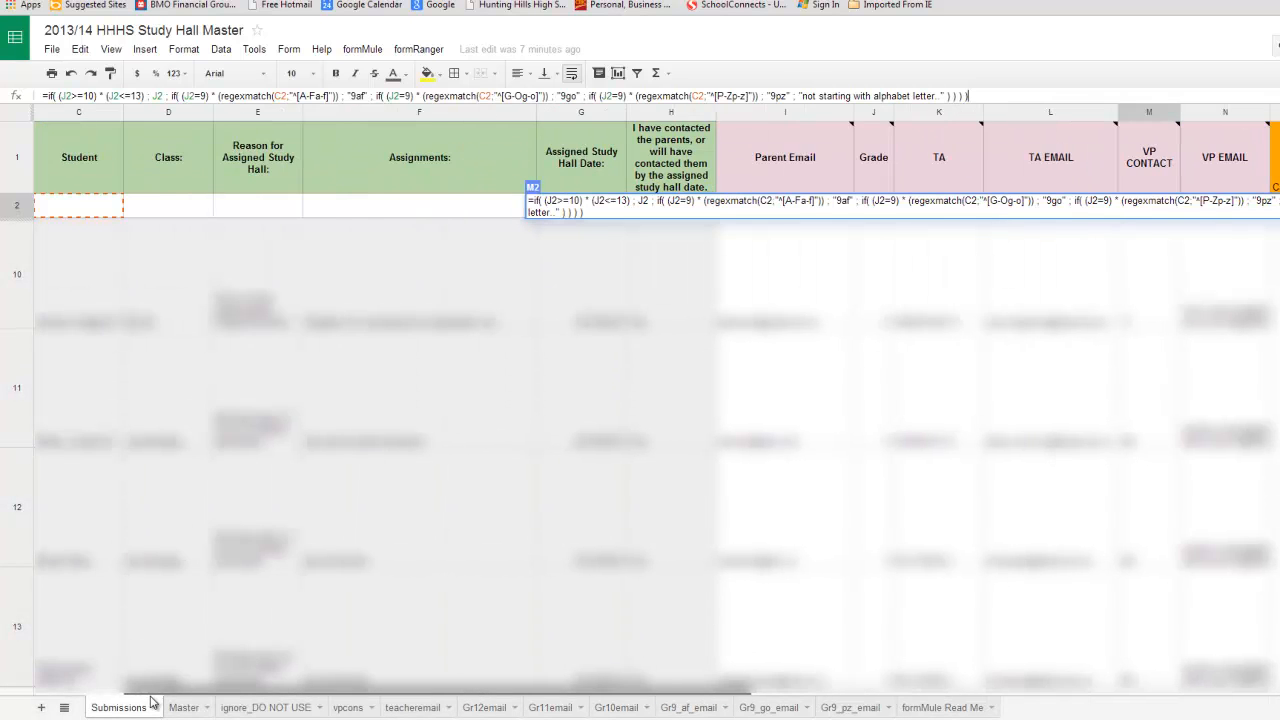
left_click_drag(173, 695, 389, 691)
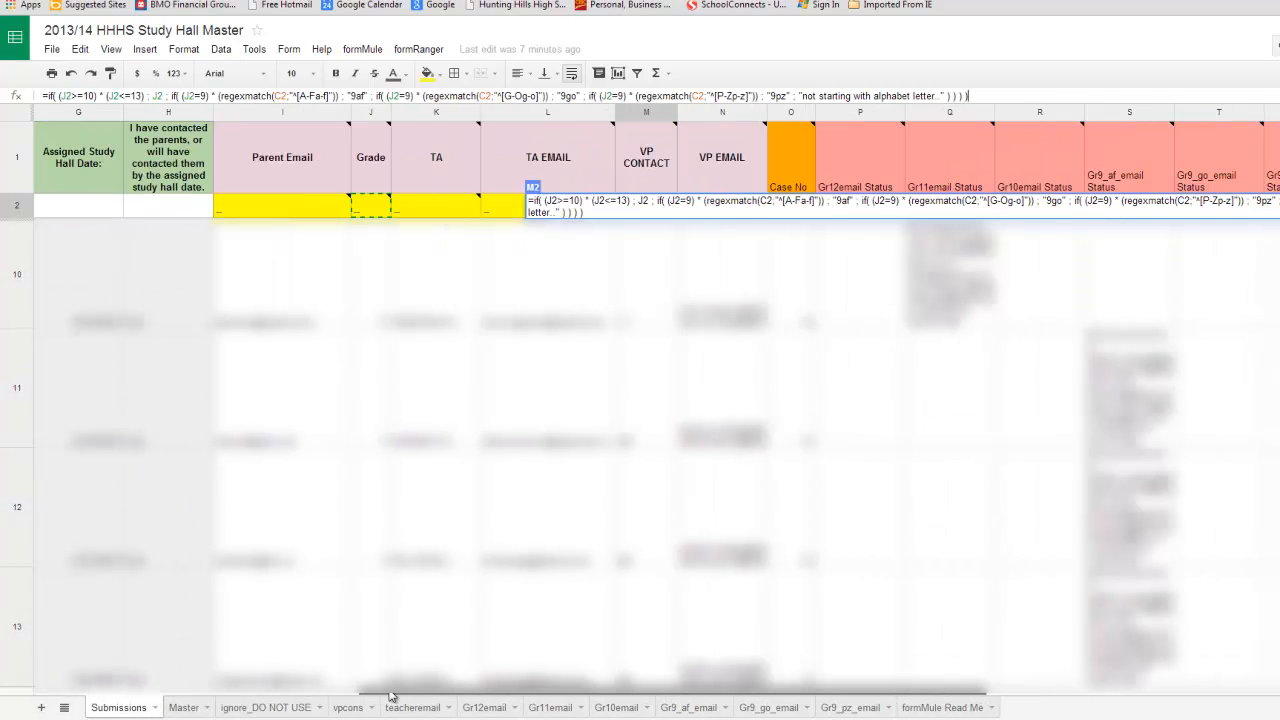
left_click_drag(390, 695, 513, 700)
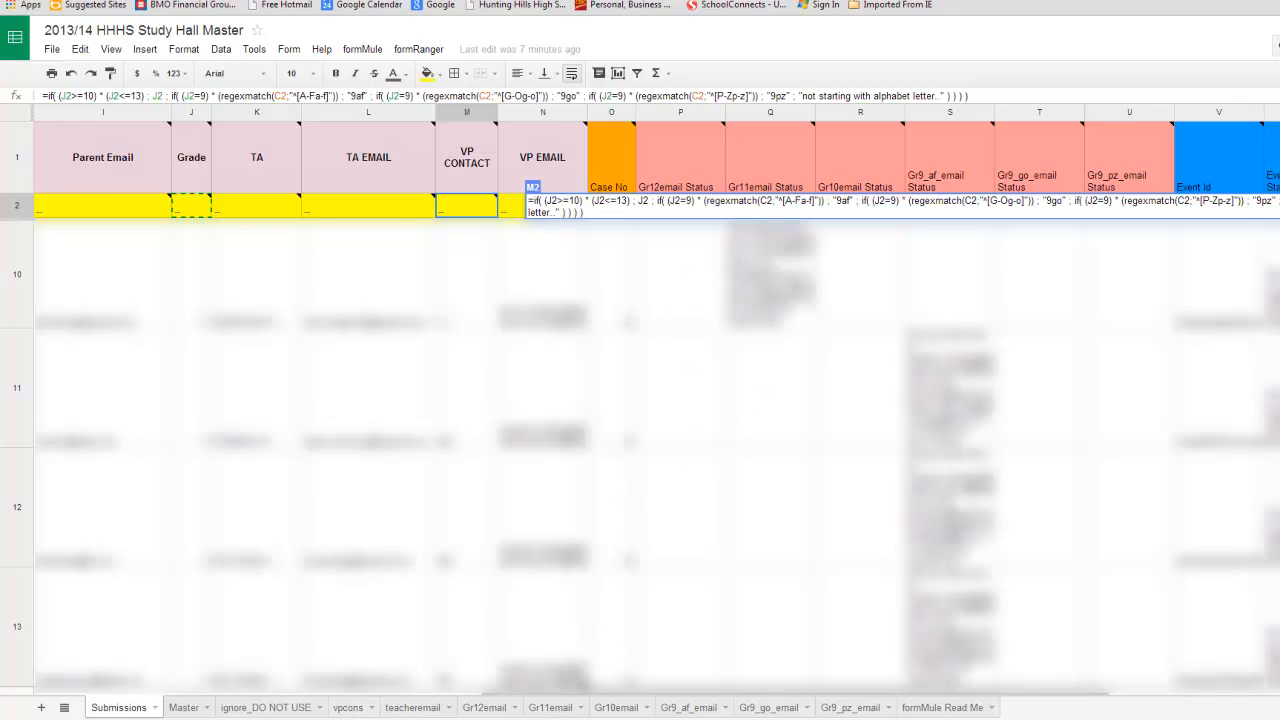
left_click_drag(582, 692, 672, 693)
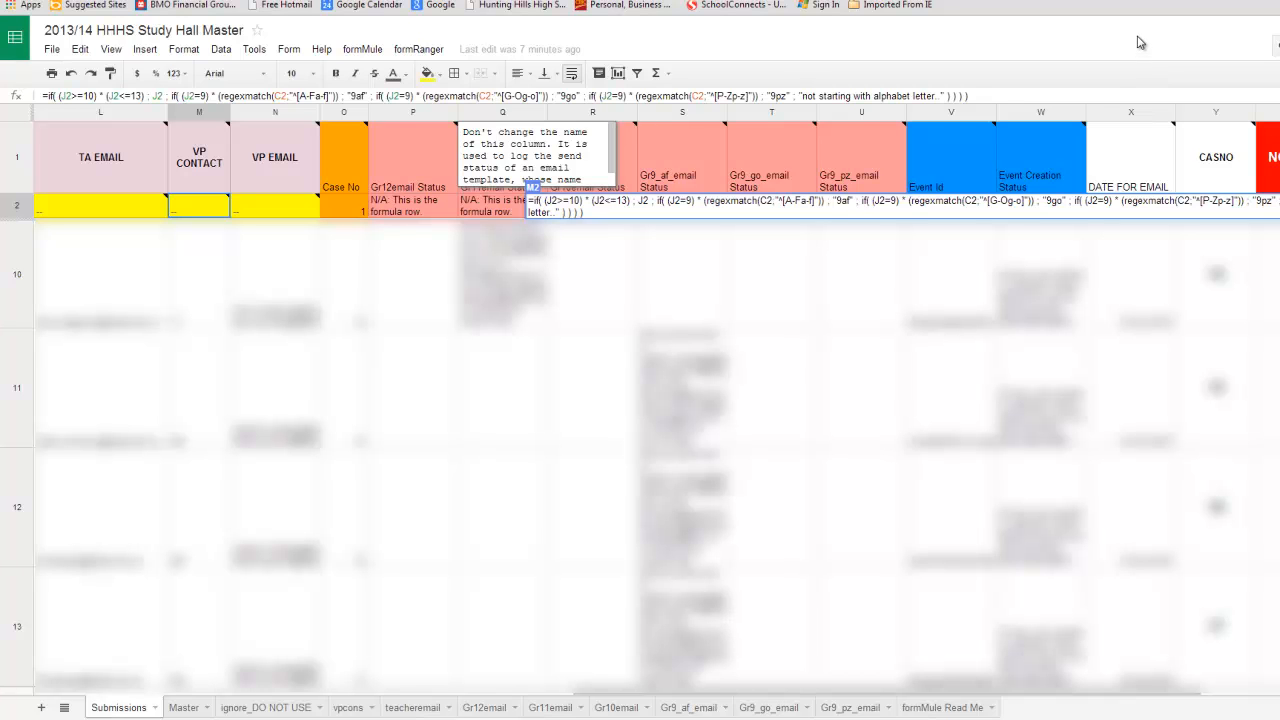
left_click(981, 93)
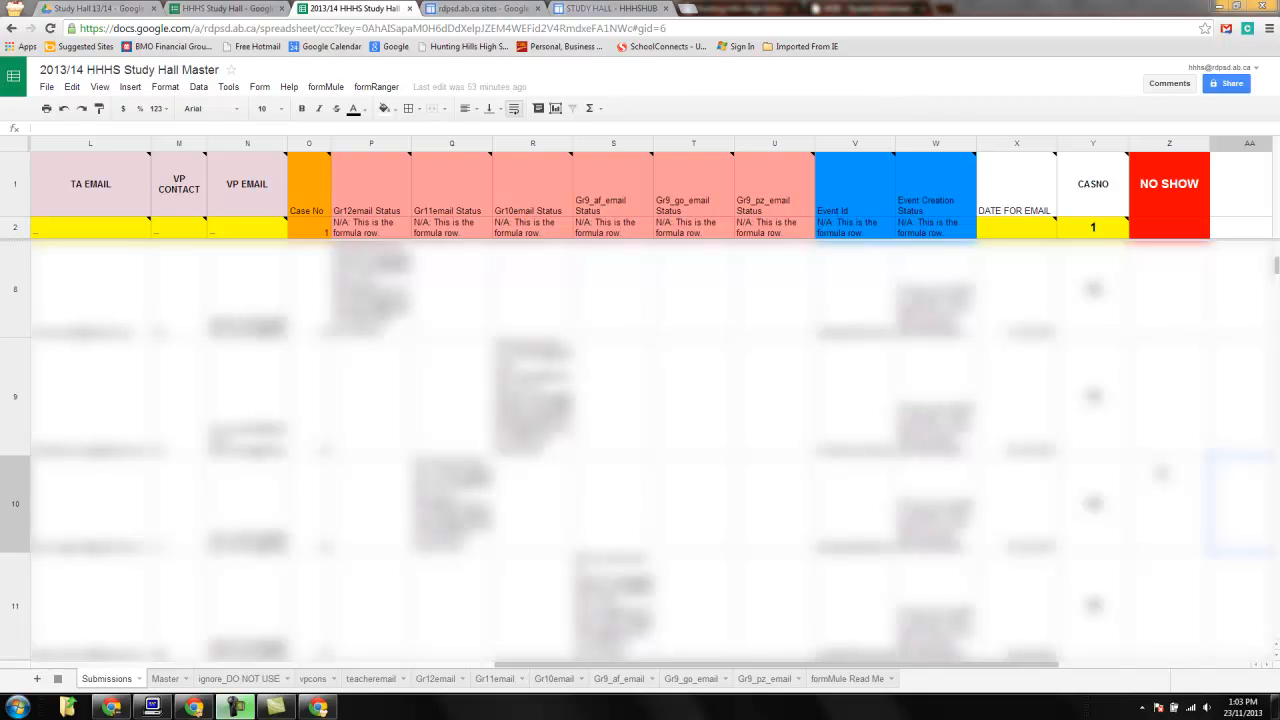
Open formMule's Step 2a email merge settings and review each template's VP CONTACT condition, then close the dialog.
left_click(325, 87)
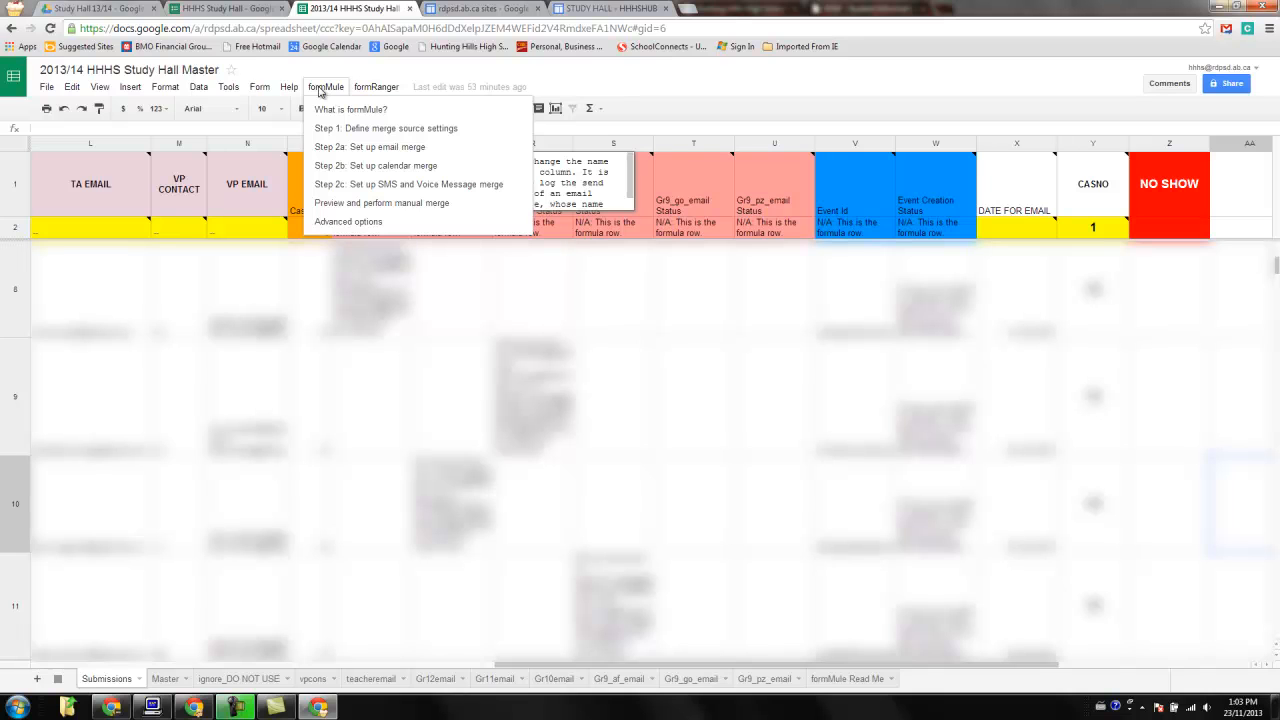
mouse_move(260, 90)
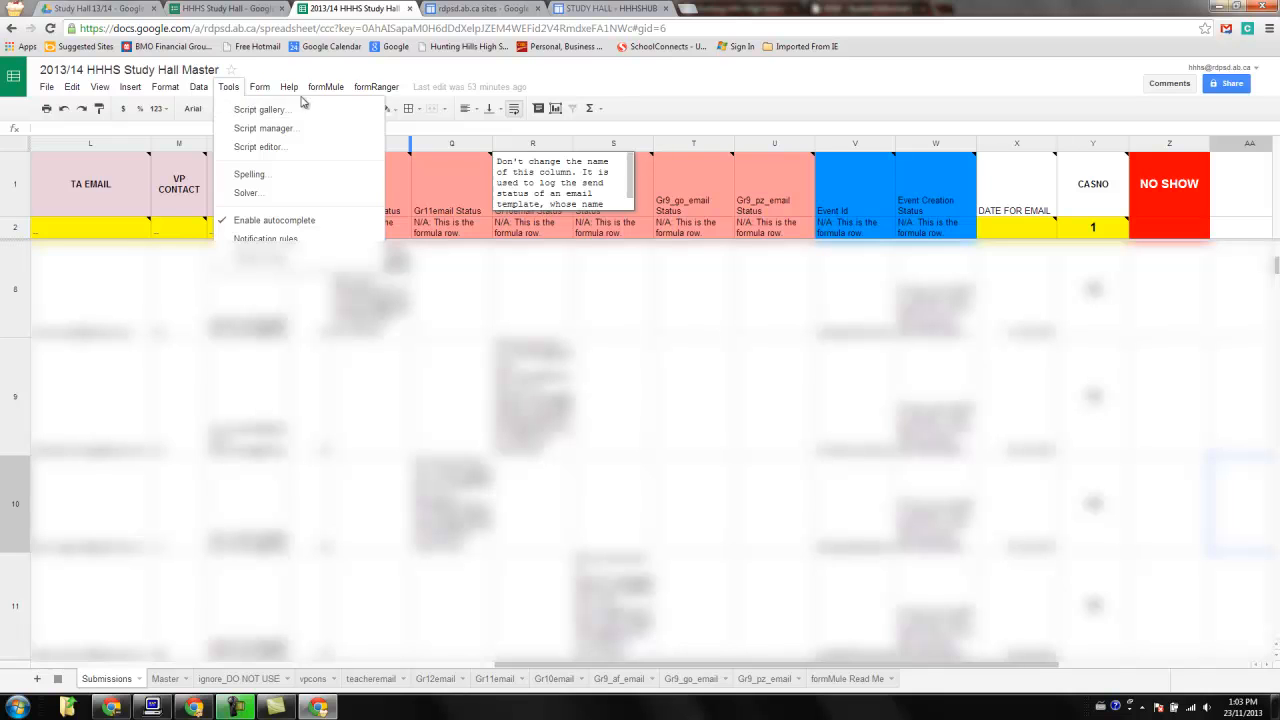
mouse_move(358, 89)
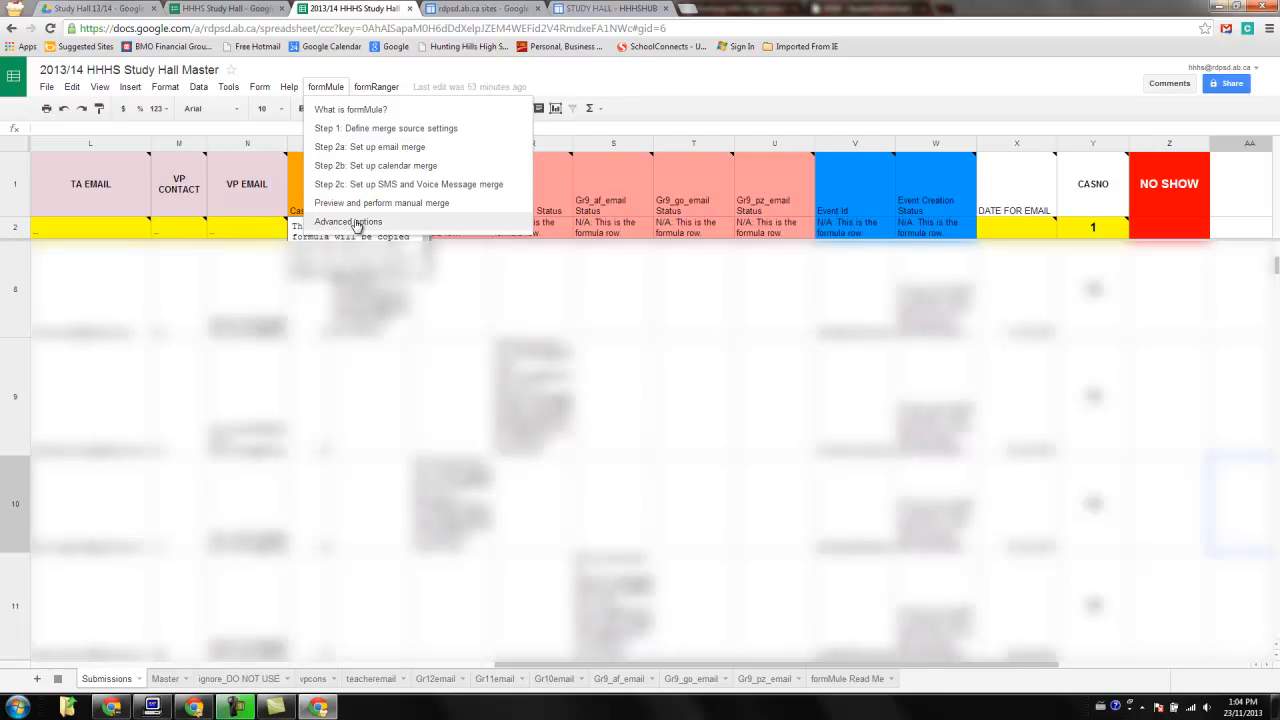
left_click(372, 150)
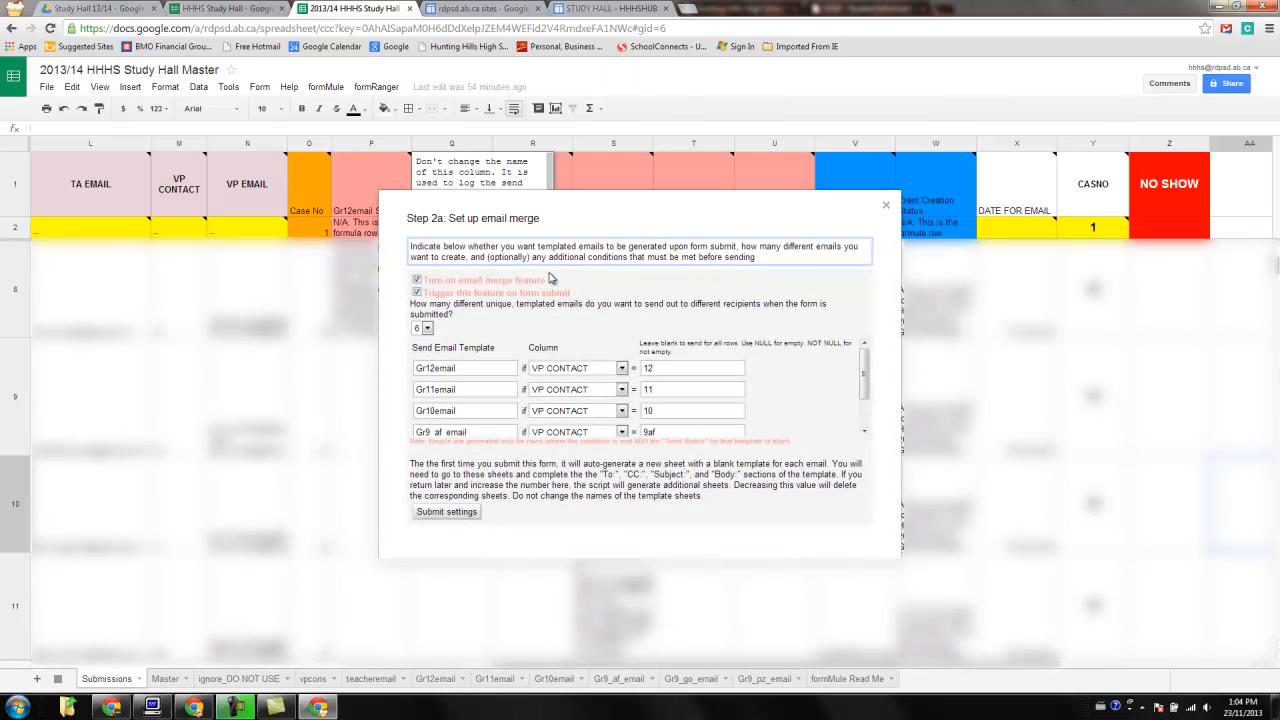
left_click_drag(864, 364, 864, 368)
mouse_move(862, 373)
left_mouse_down()
mouse_move(865, 383)
mouse_move(864, 370)
left_mouse_up()
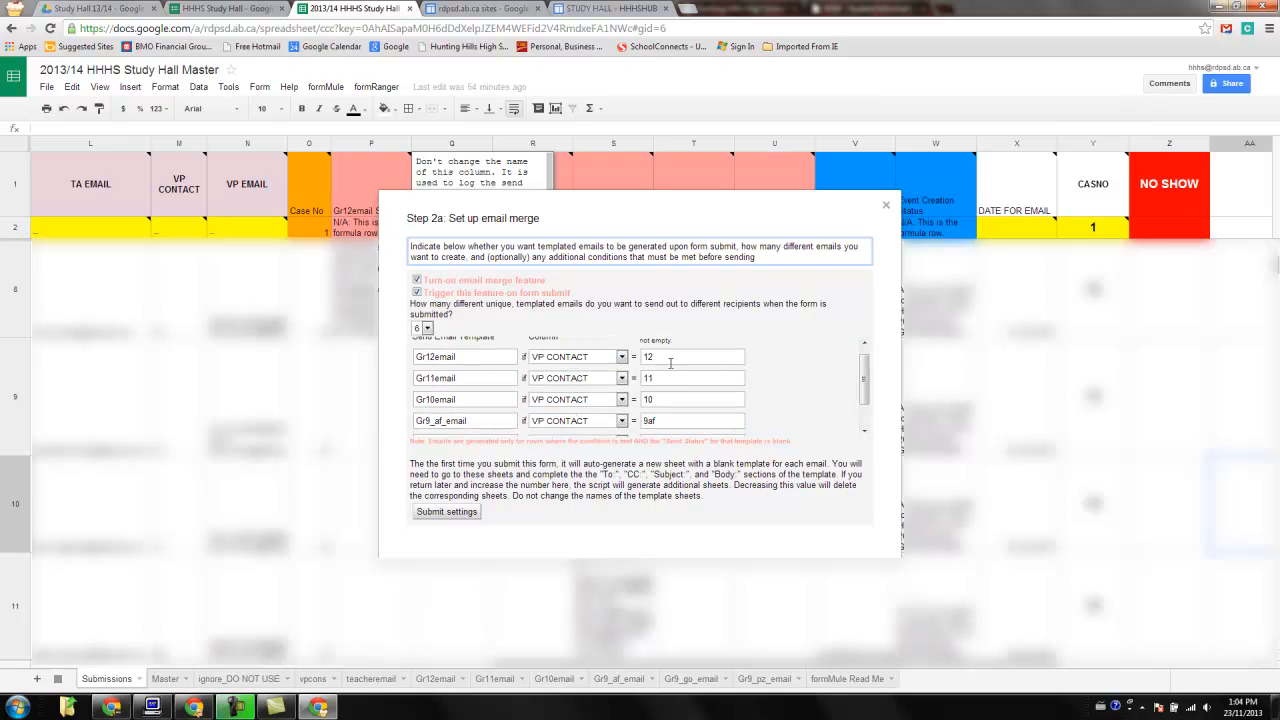
left_click_drag(862, 381, 864, 402)
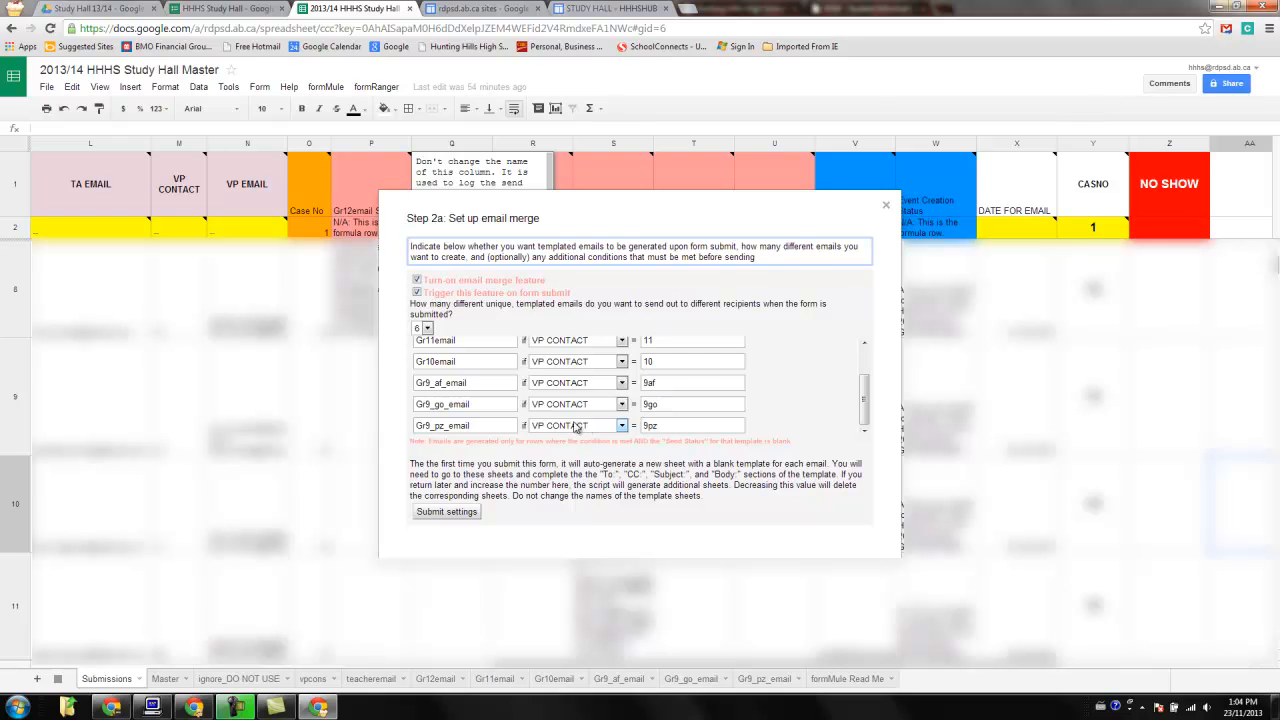
left_click_drag(866, 385, 865, 354)
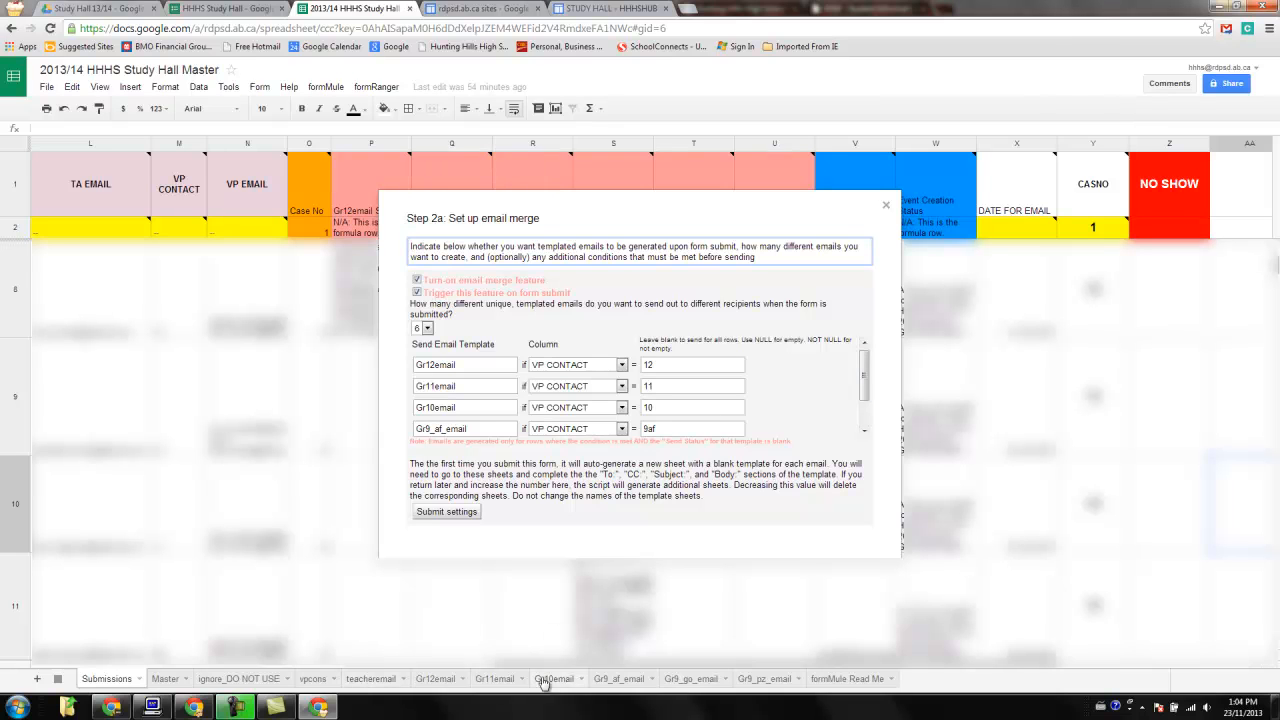
left_click_drag(864, 362, 864, 410)
left_click(886, 206)
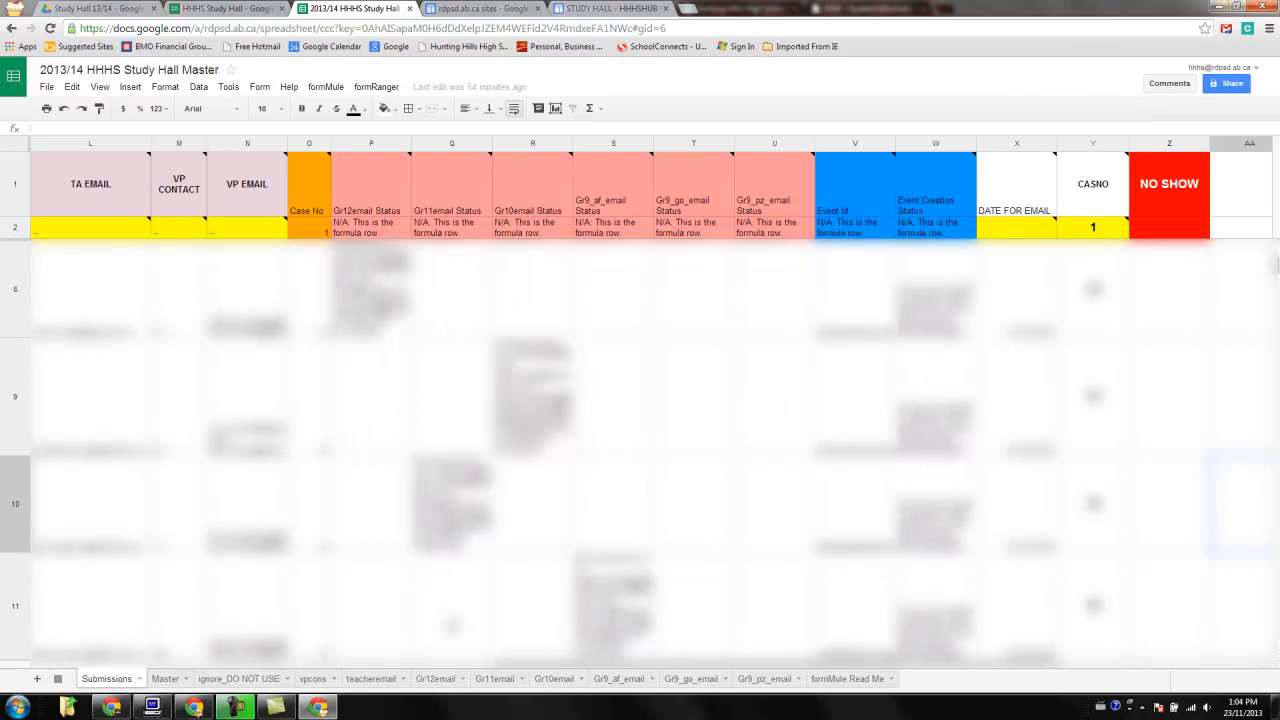
Review the Gr12email template's recipients, subject and body tokens alongside the vpcons grade contacts sheet.
left_click(435, 679)
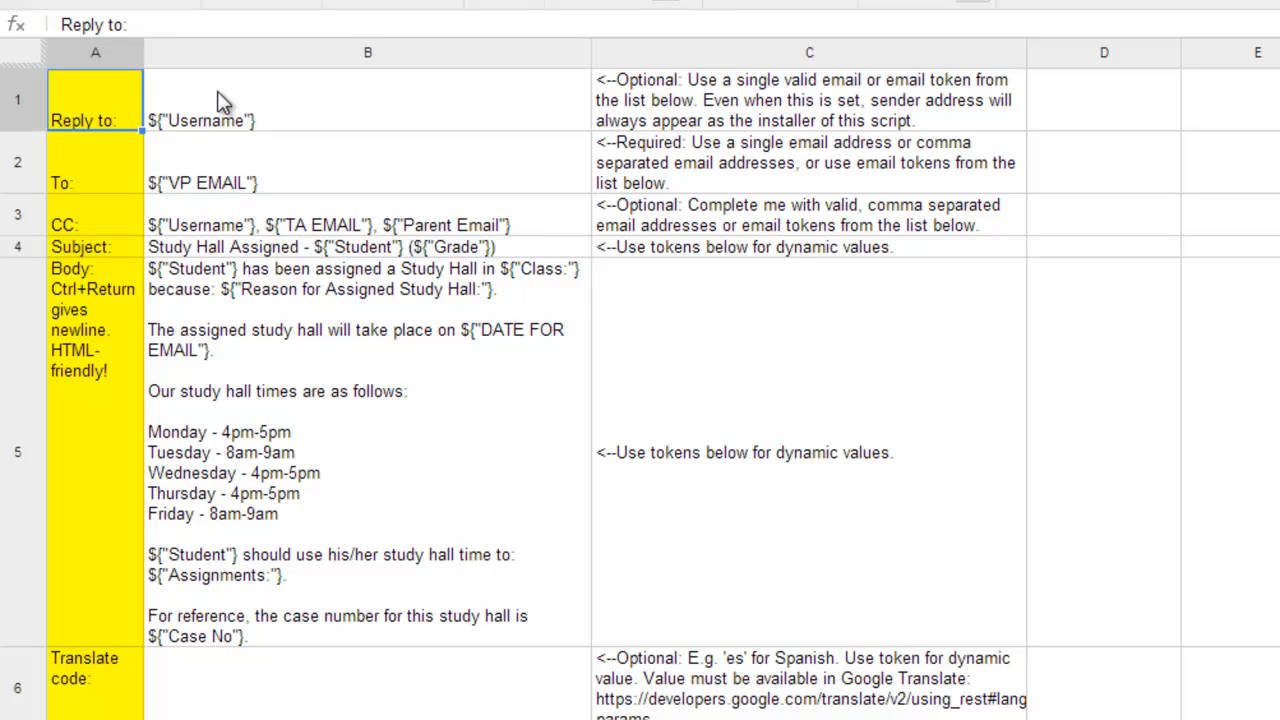
left_click(245, 108)
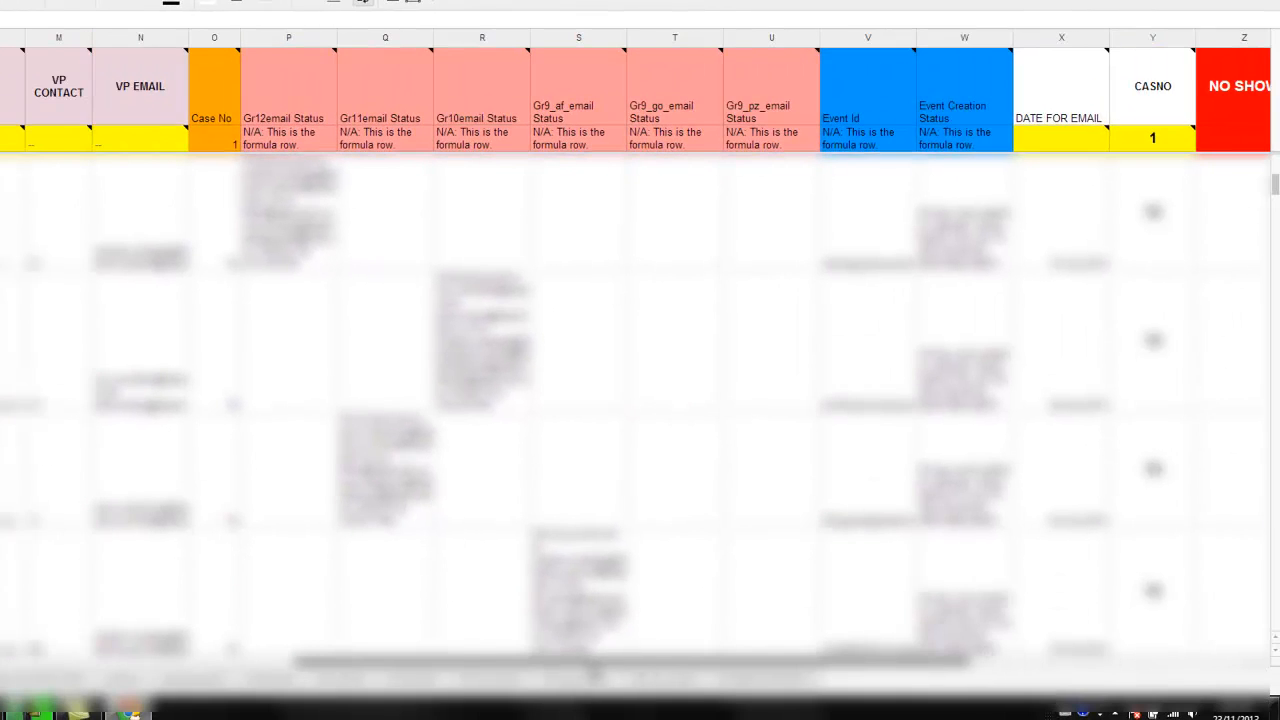
left_click_drag(591, 666, 436, 666)
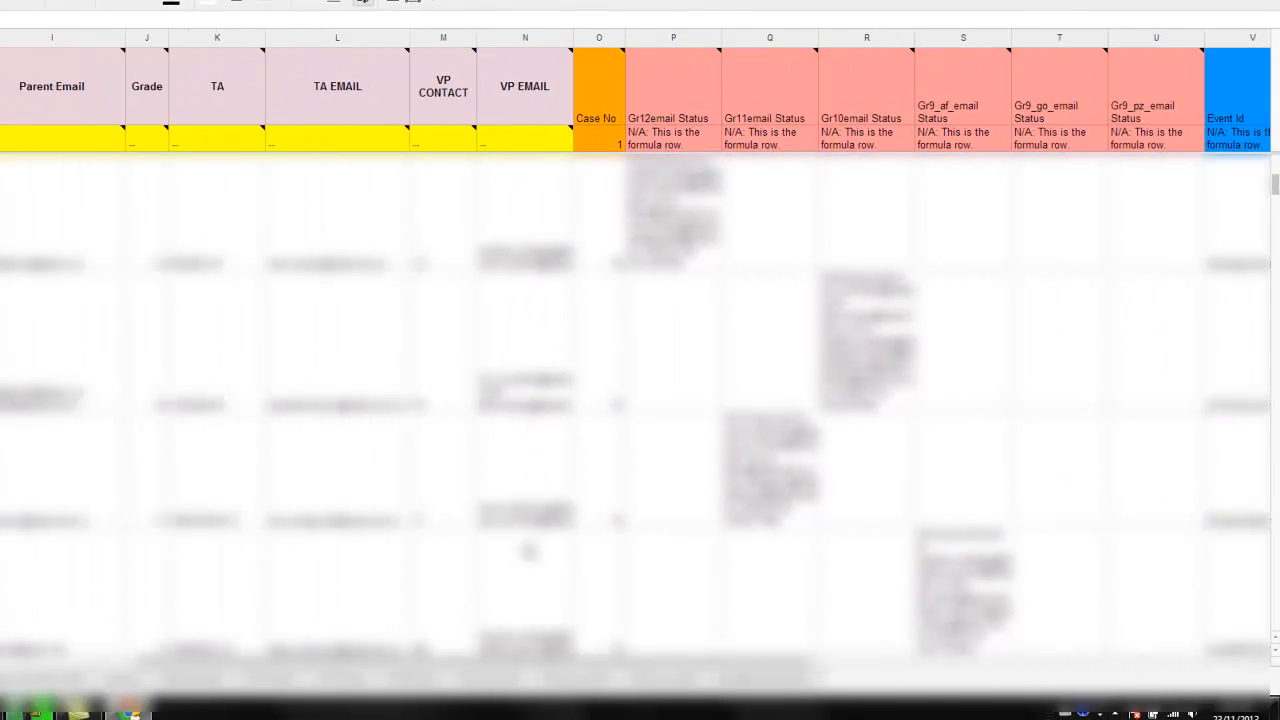
left_click(533, 145)
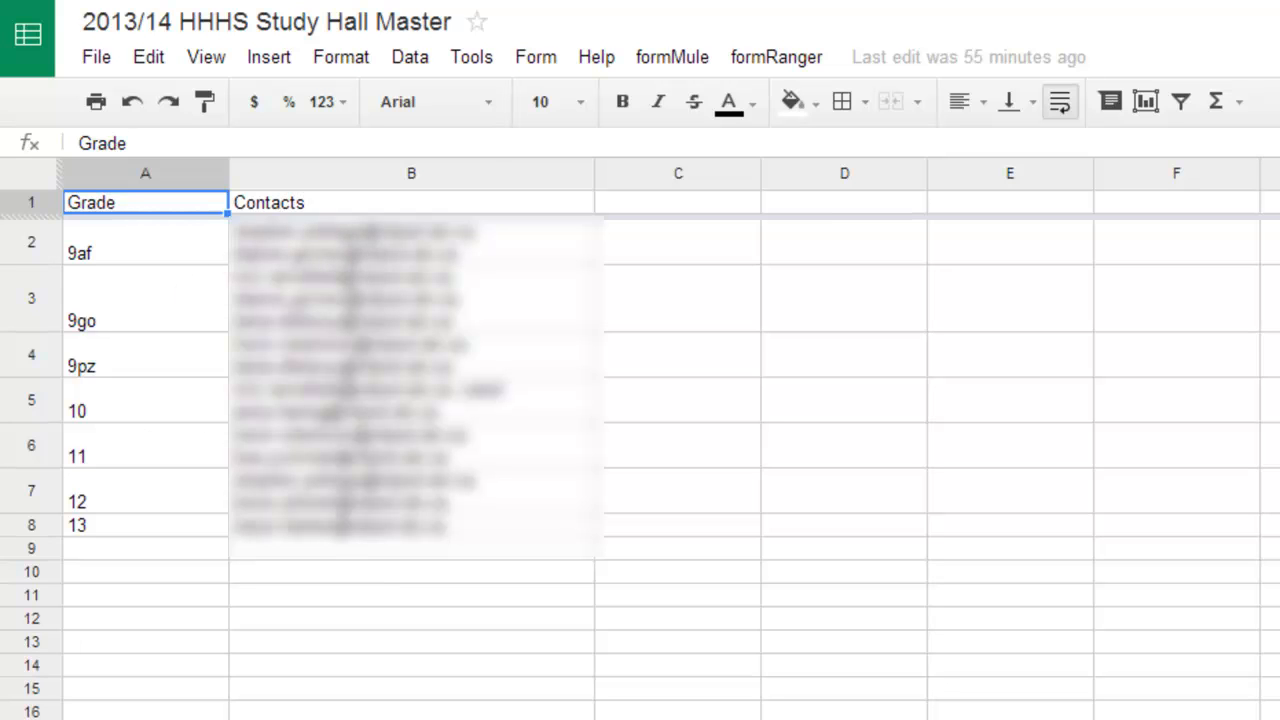
left_click(950, 717)
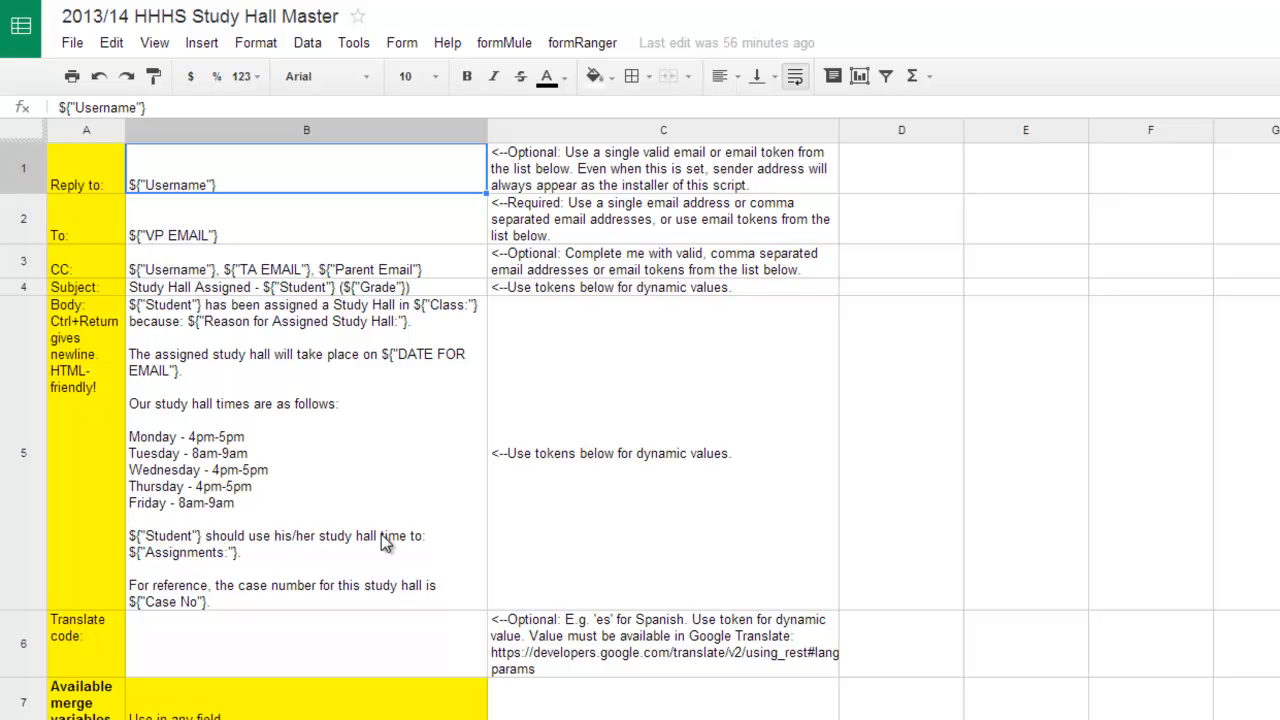
left_click(176, 604)
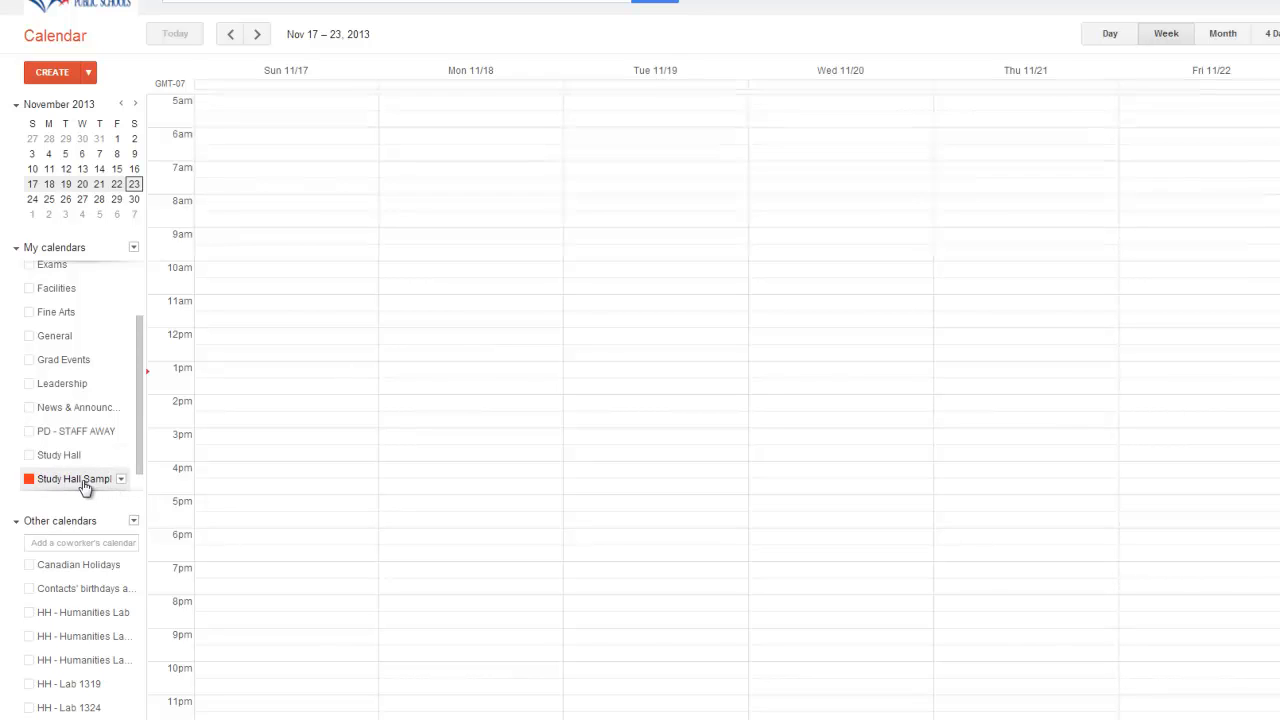
Switch to the calendar and inspect the Study Hall calendar's events and an event's details in week and agenda views.
left_click(62, 456)
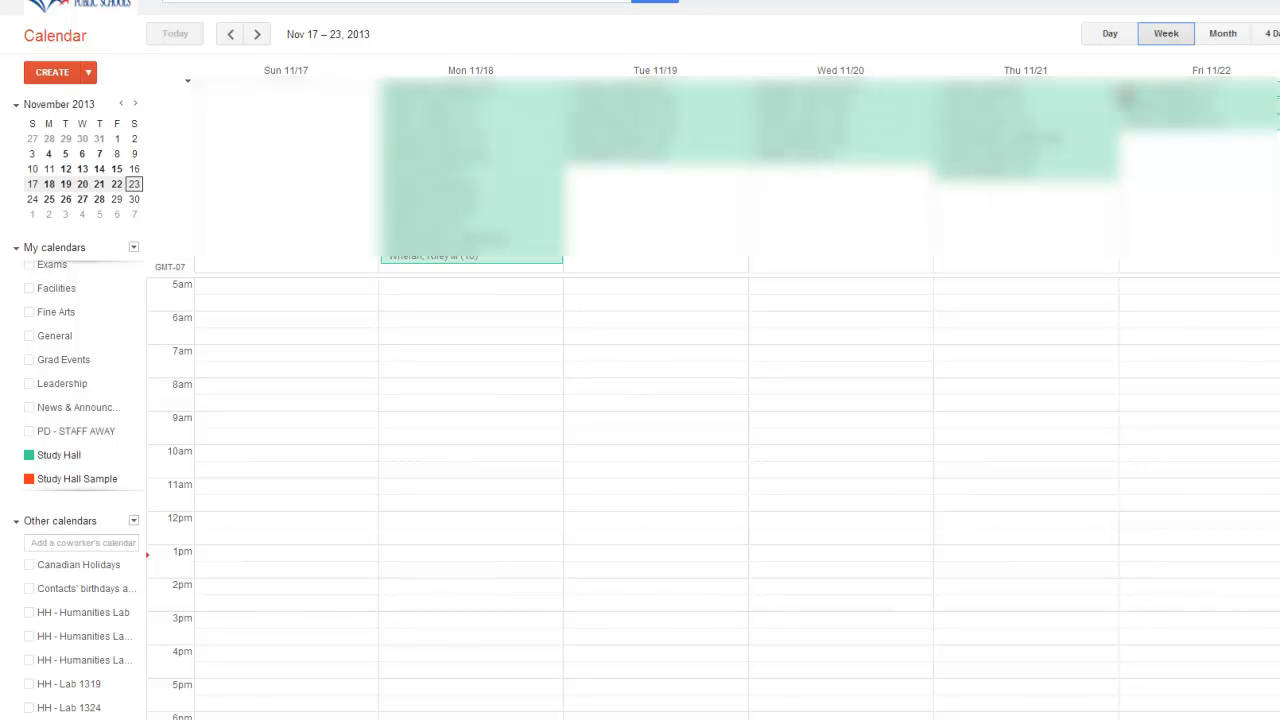
left_click(641, 160)
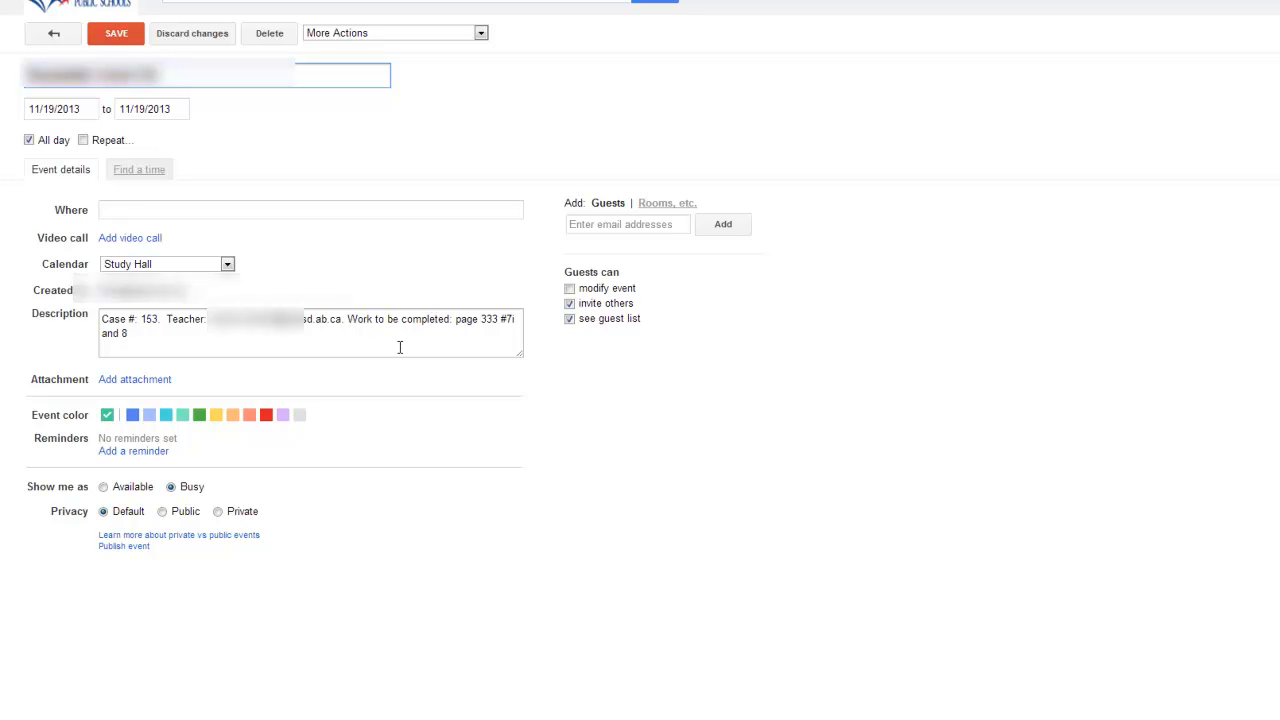
left_click(55, 35)
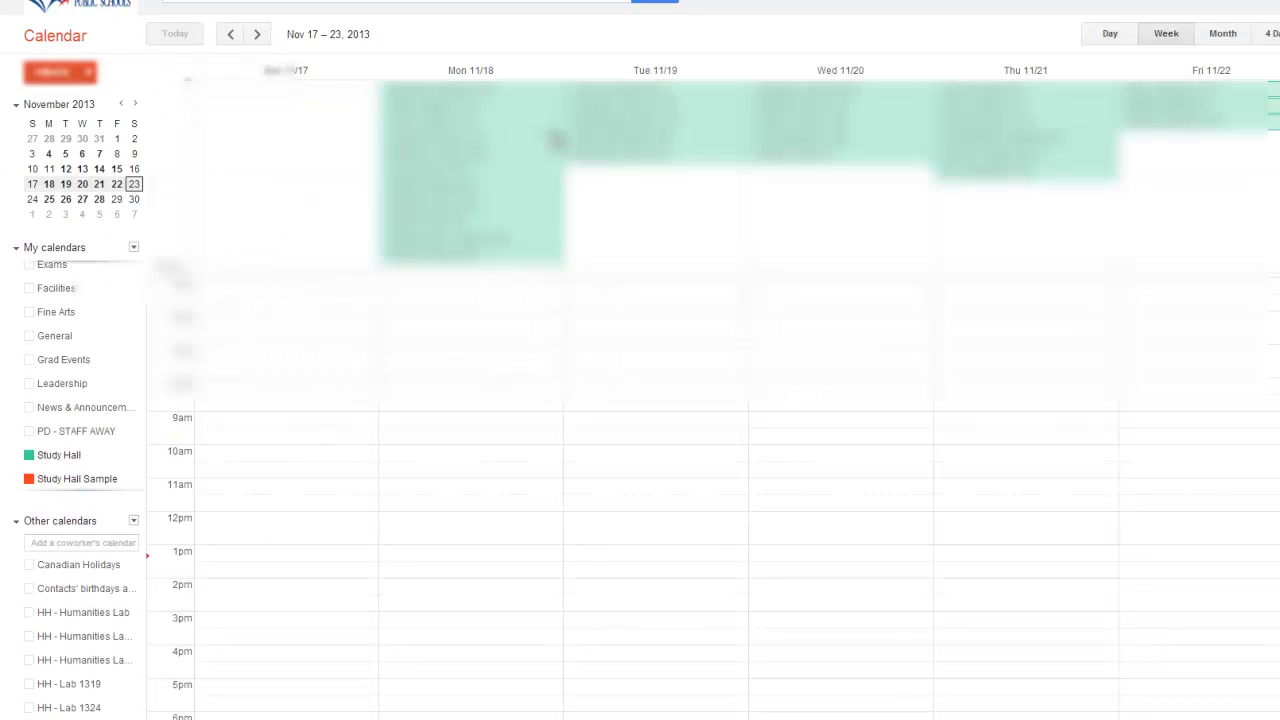
left_click(1279, 34)
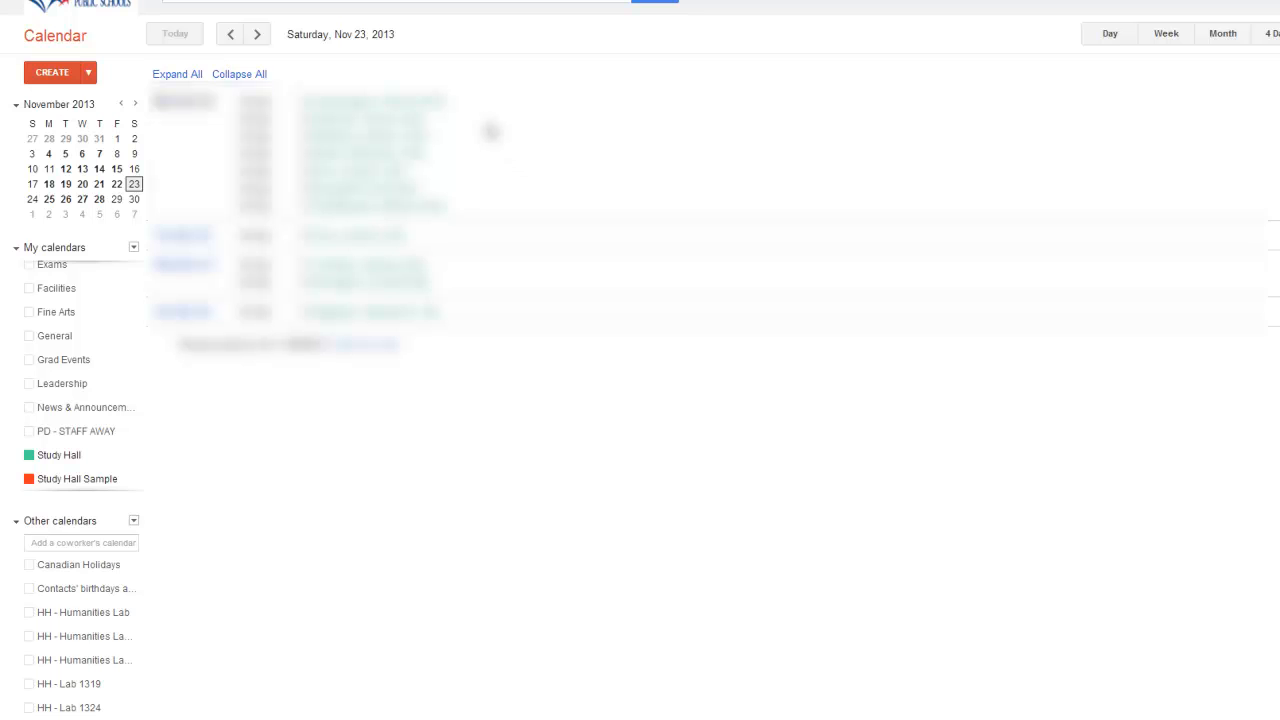
left_click(419, 108)
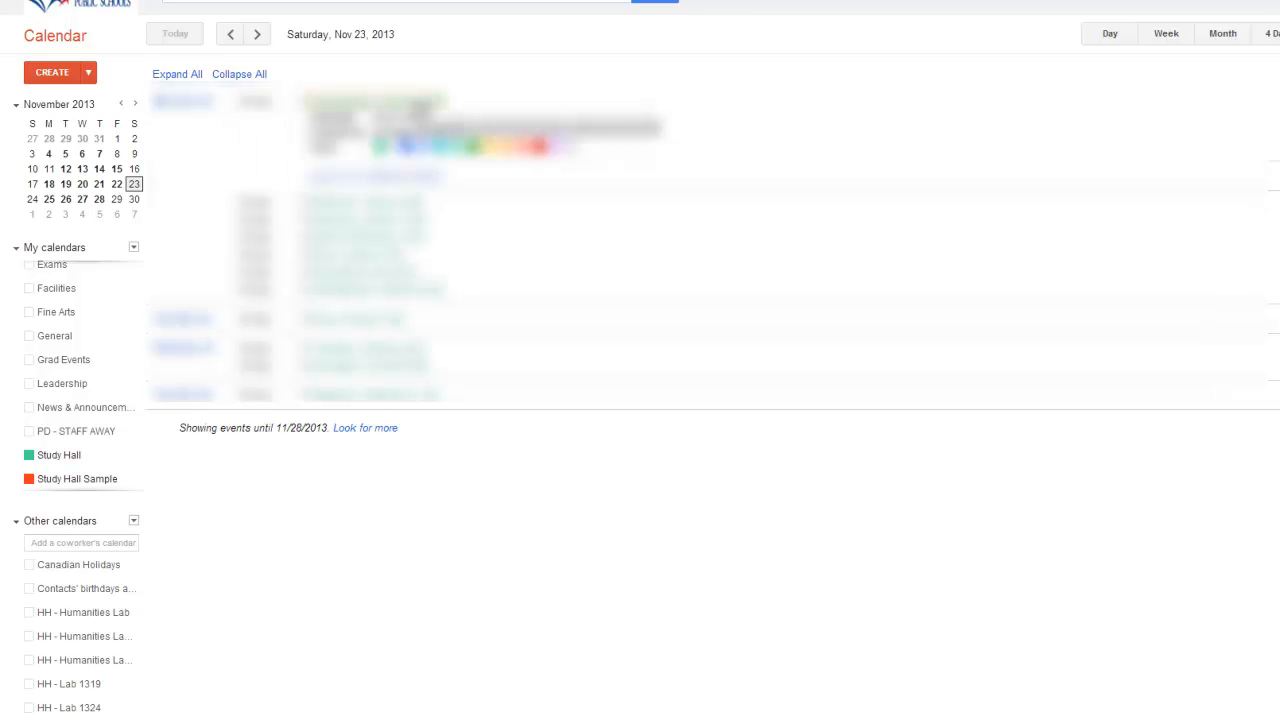
left_click(362, 205)
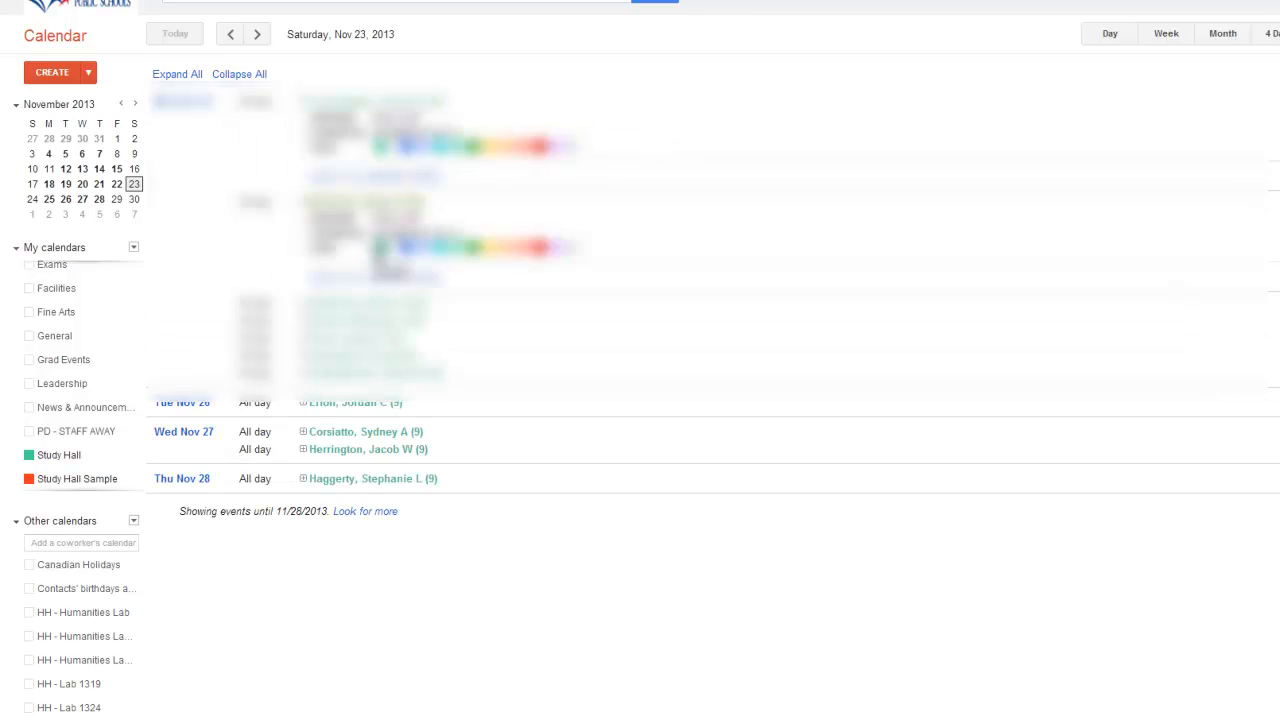
left_click(350, 206)
left_click(352, 104)
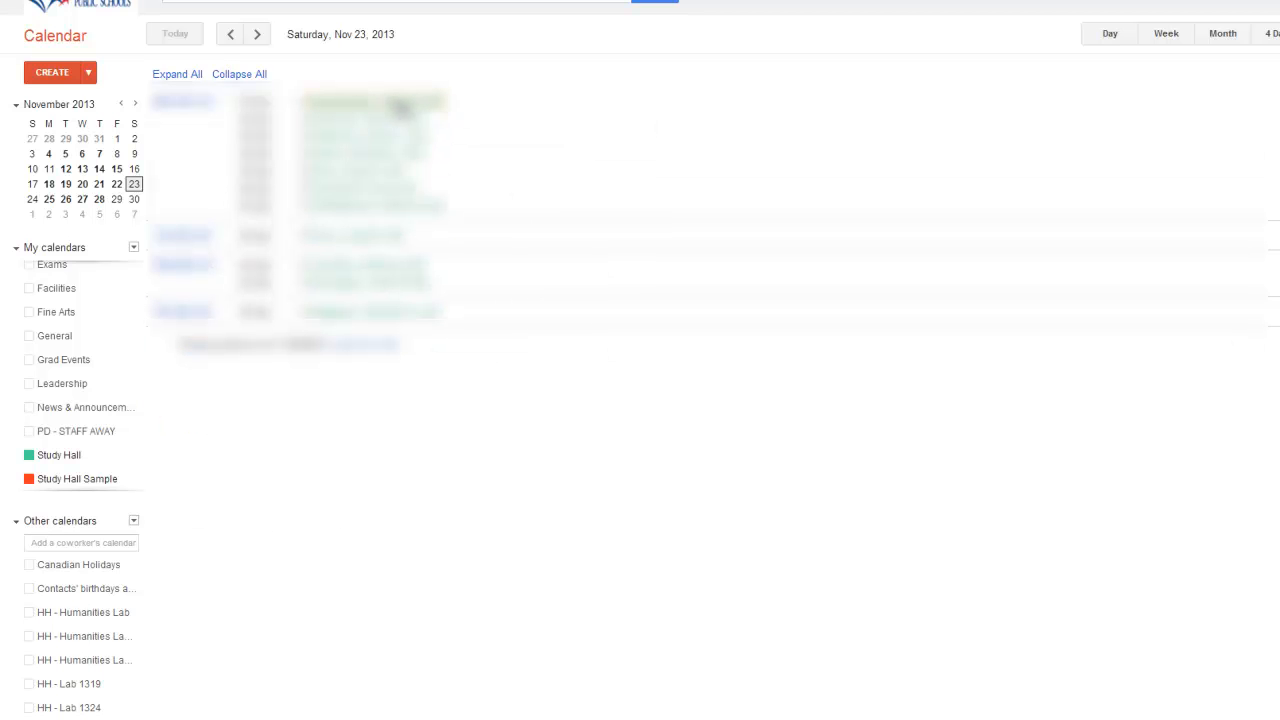
left_click(395, 108)
left_click(378, 108)
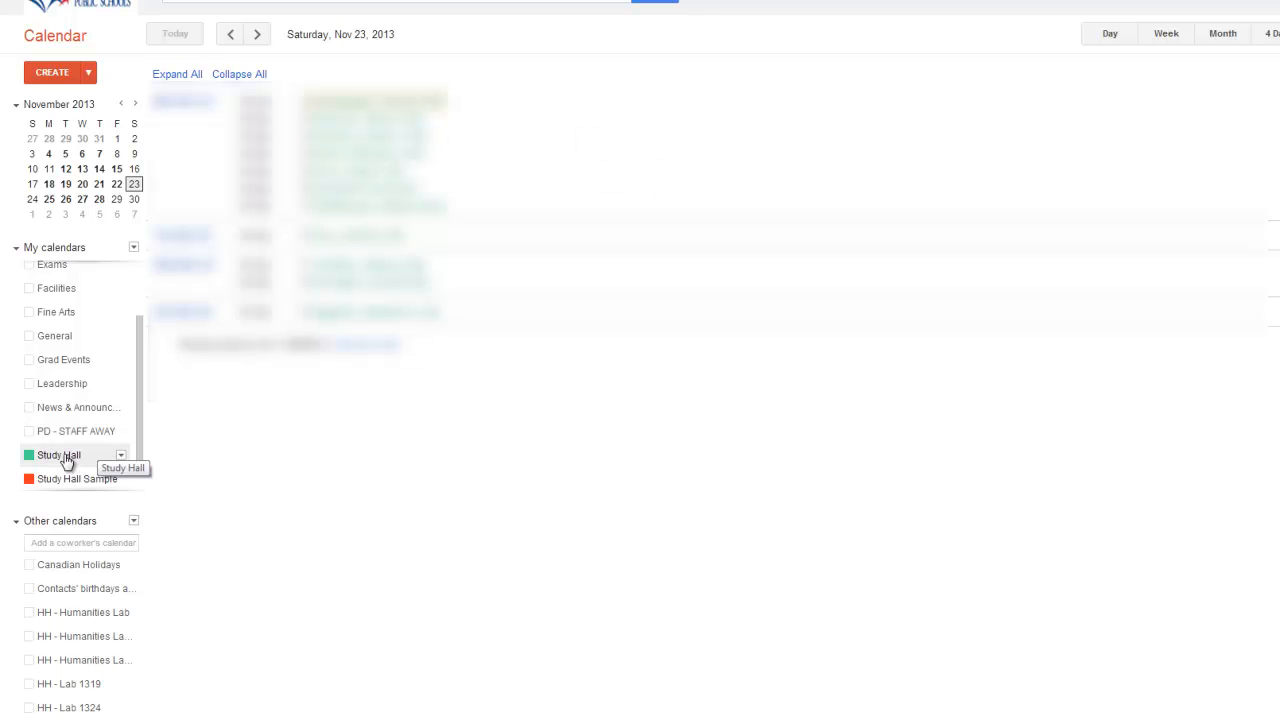
left_click(29, 456)
left_click(1166, 33)
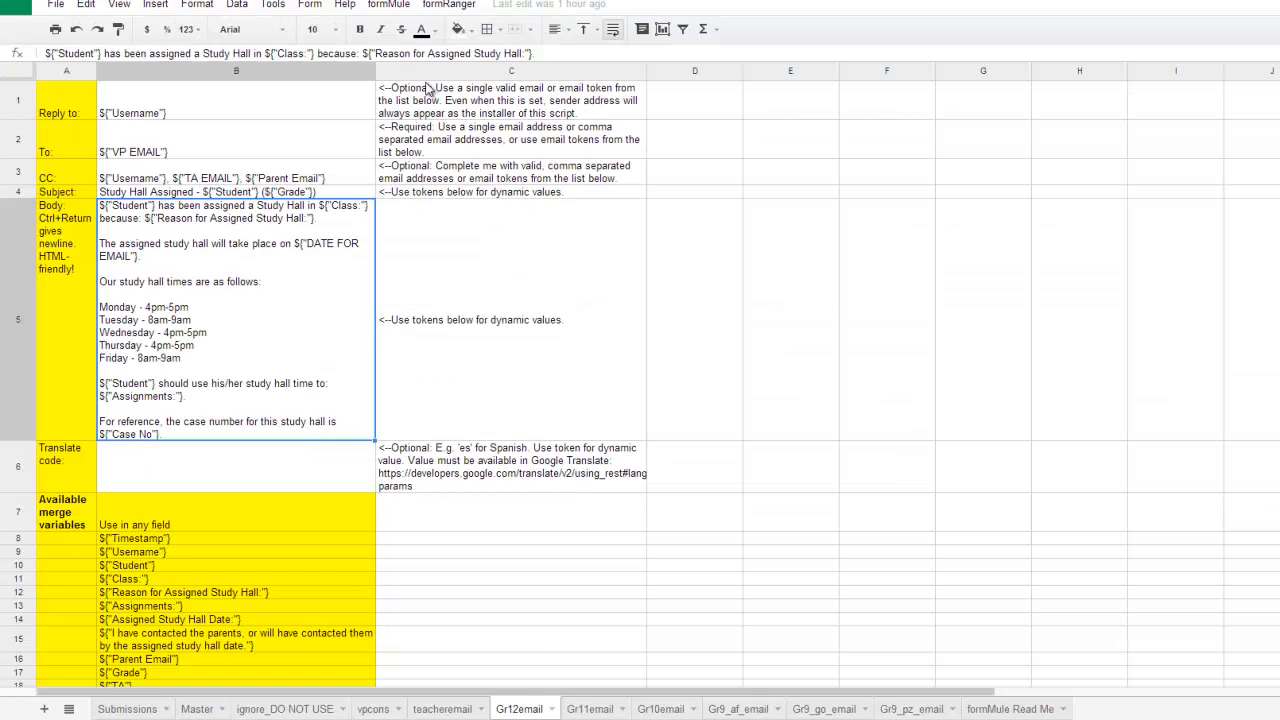
Open formMule's Step 2b calendar merge settings from the spreadsheet.
left_click(390, 6)
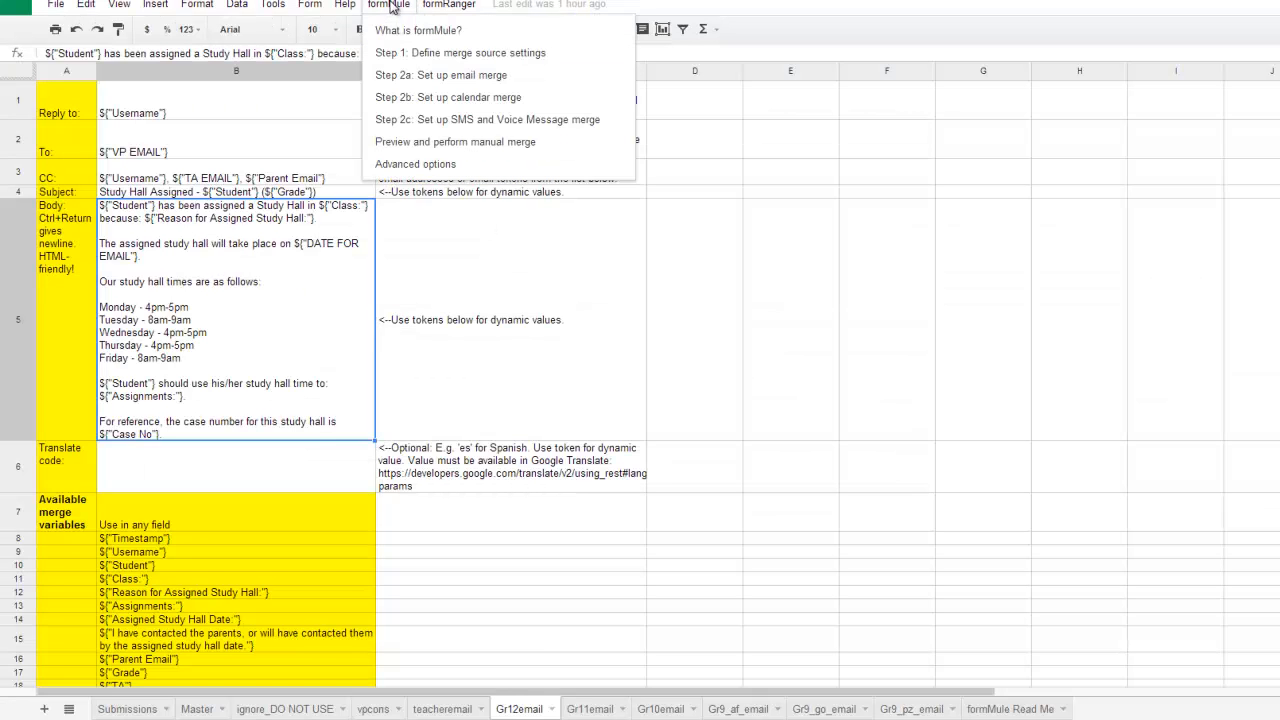
left_click(440, 98)
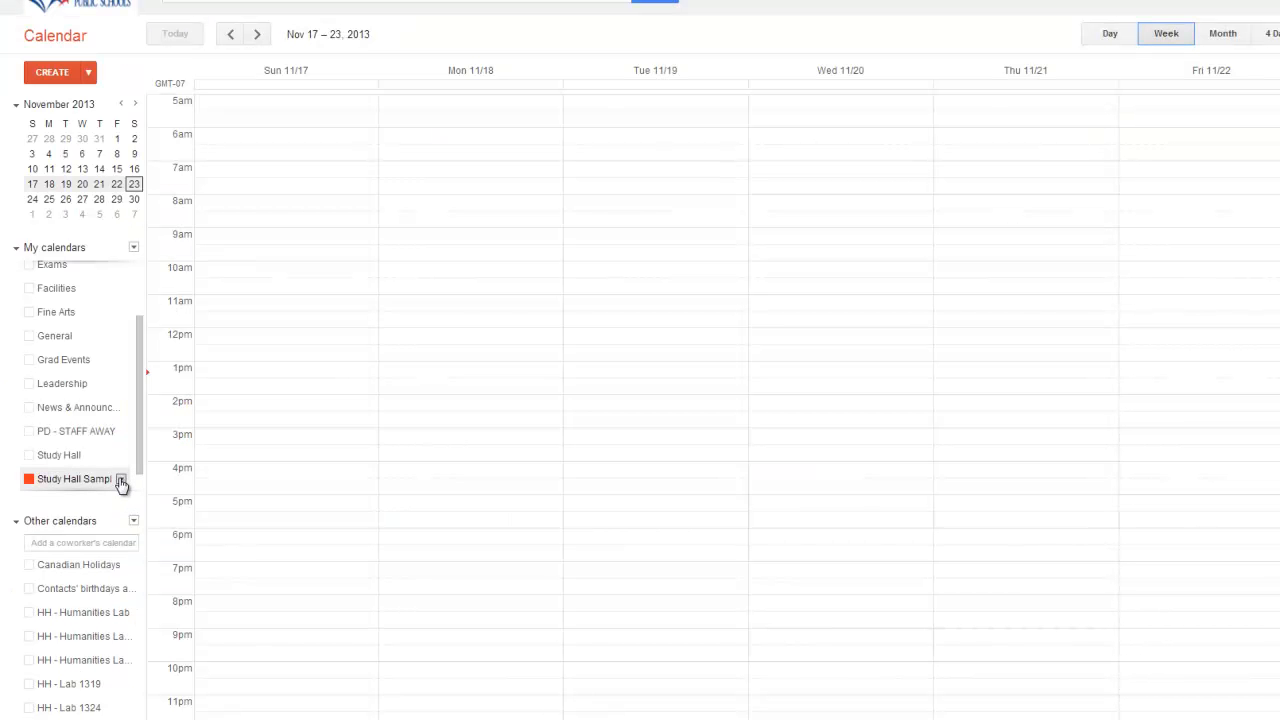
Open the Study Hall Sample calendar's details and select its calendar ID, then return to the spreadsheet.
left_click(120, 480)
left_click(197, 281)
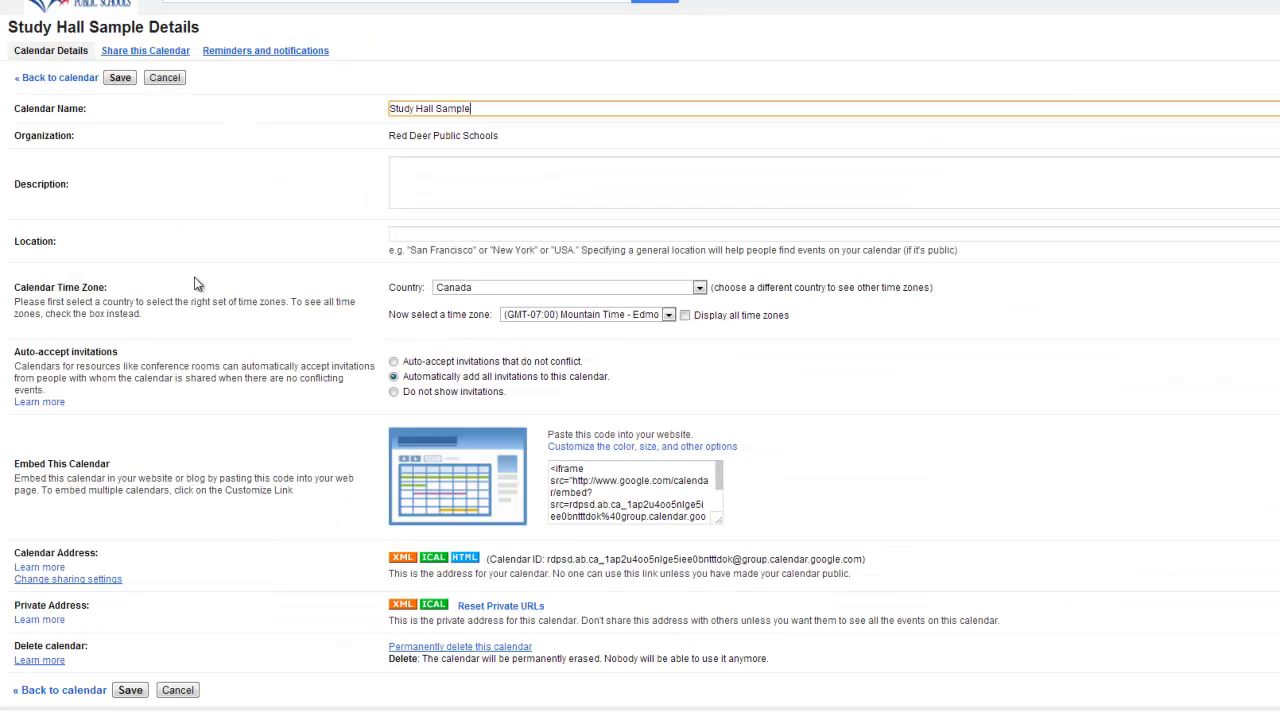
scroll(905, 495, "down", 1)
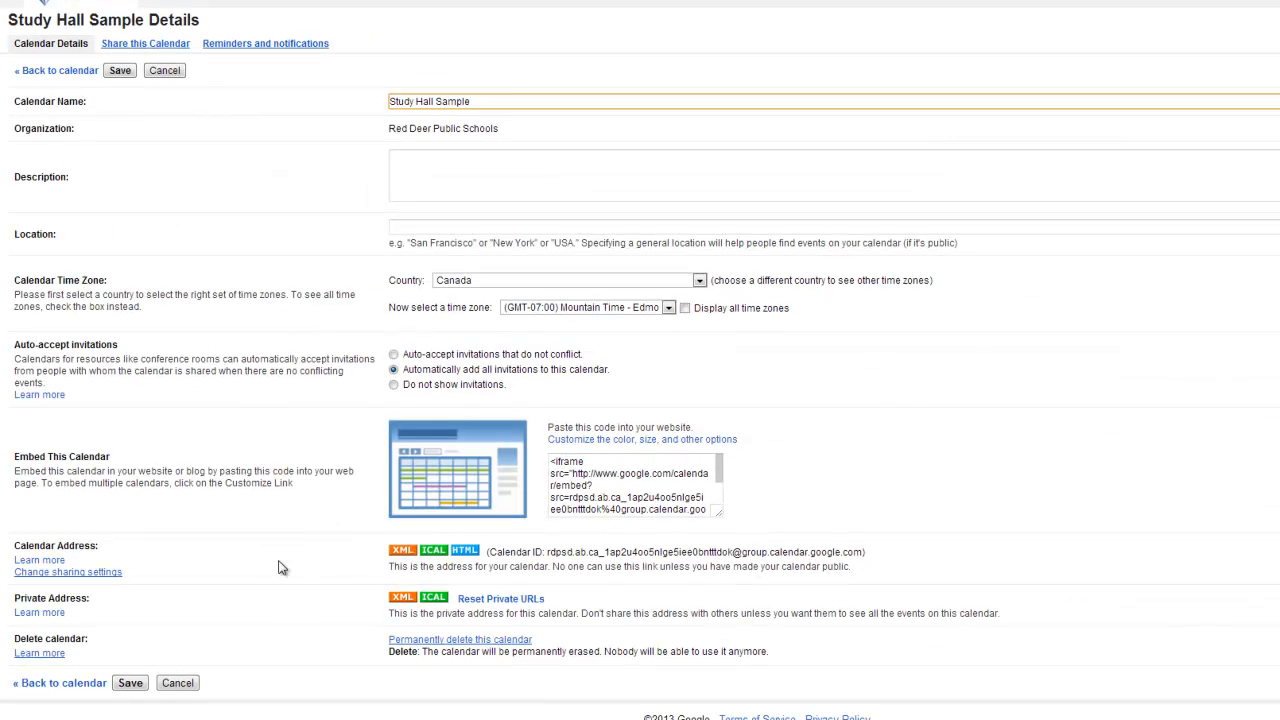
left_click_drag(490, 551, 857, 549)
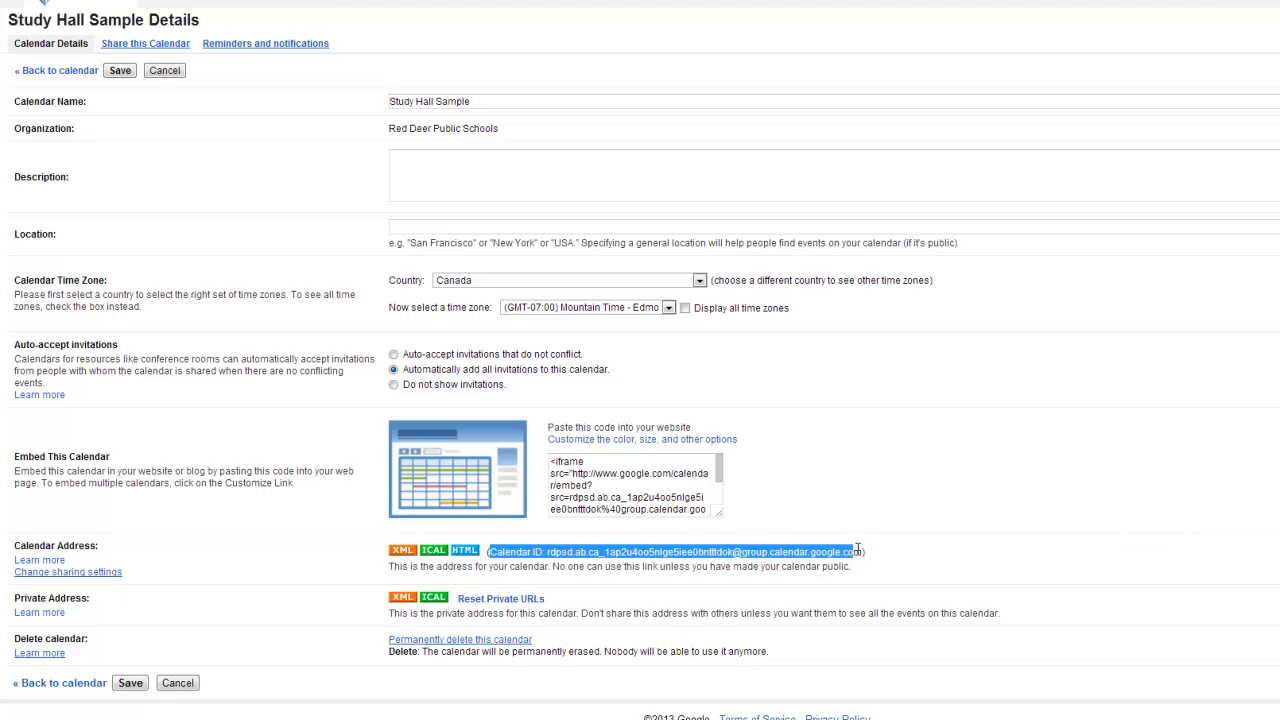
left_click(546, 550)
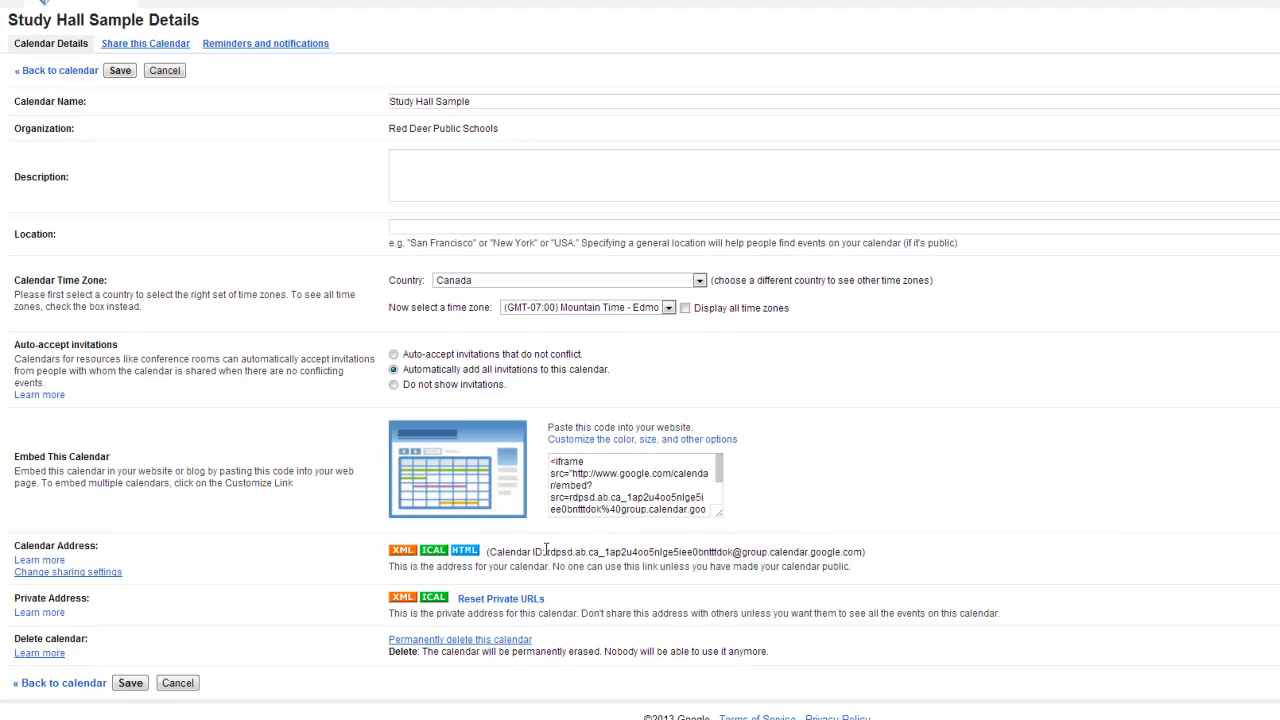
left_click_drag(546, 550, 864, 551)
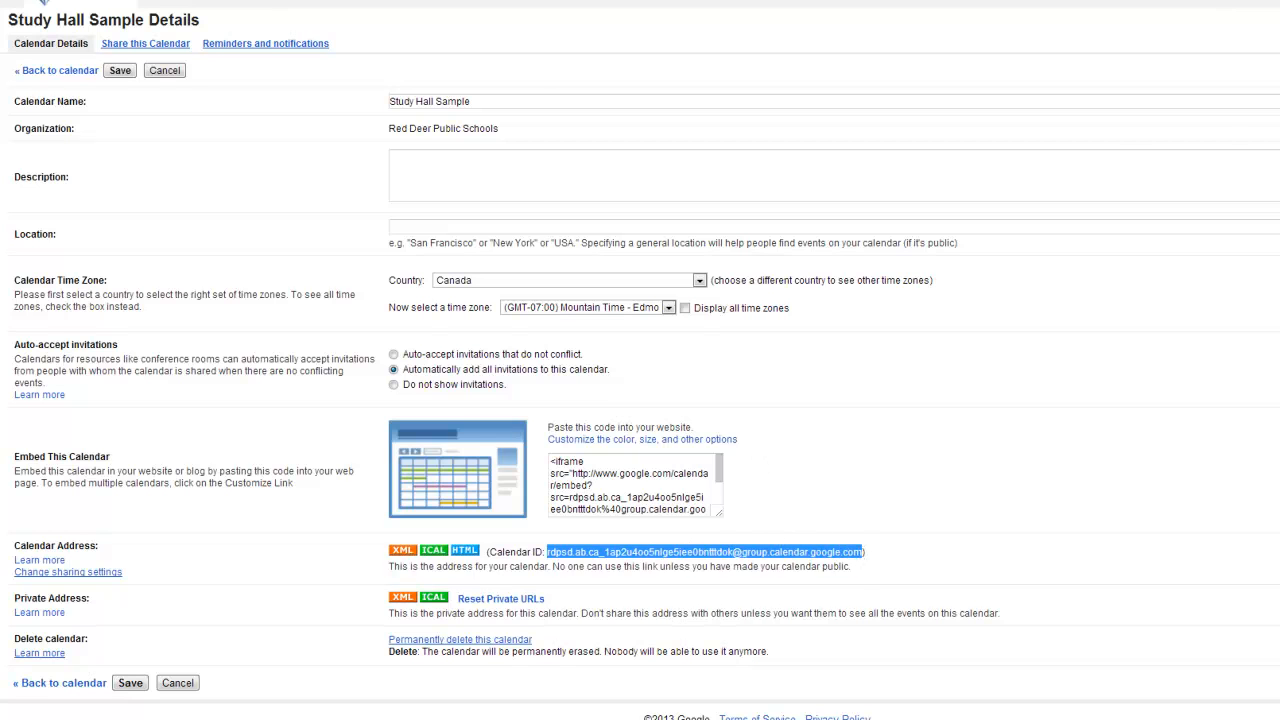
key("ctrl+Tab")
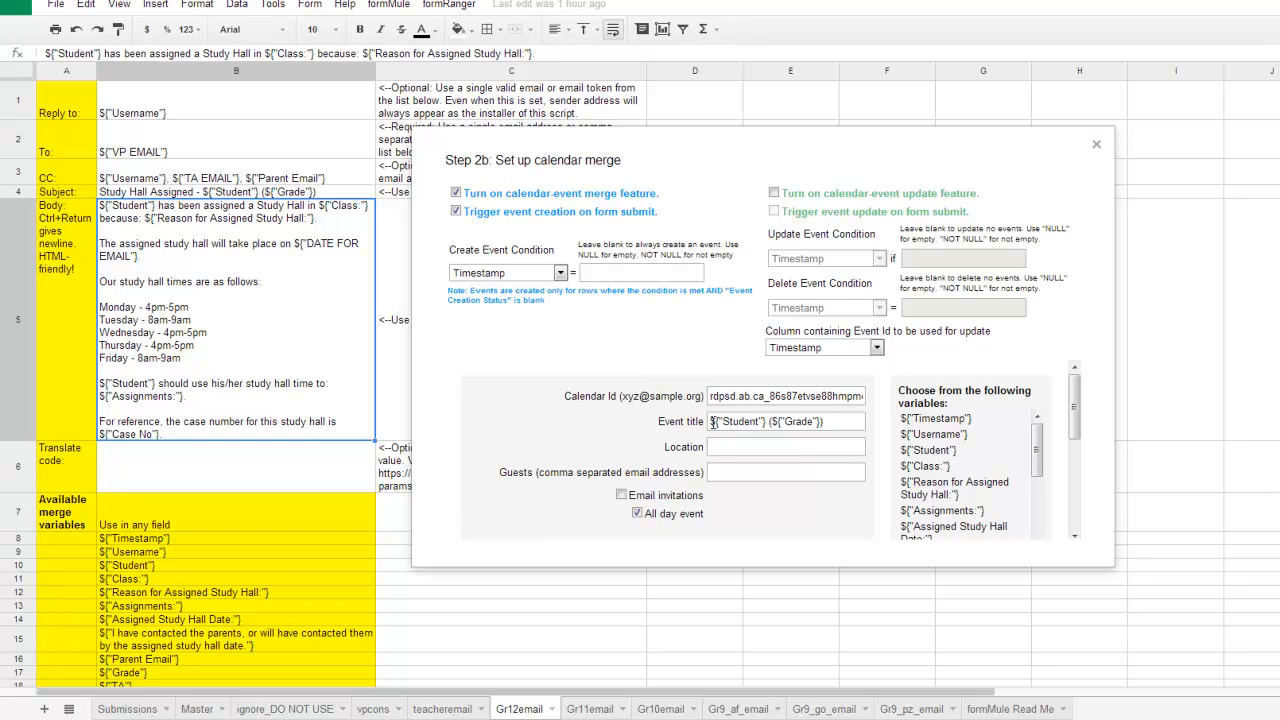
Review the Step 2b calendar merge fields: calendar ID, event title, all-day option, start time token and event description tokens.
left_click_drag(1075, 404, 1077, 469)
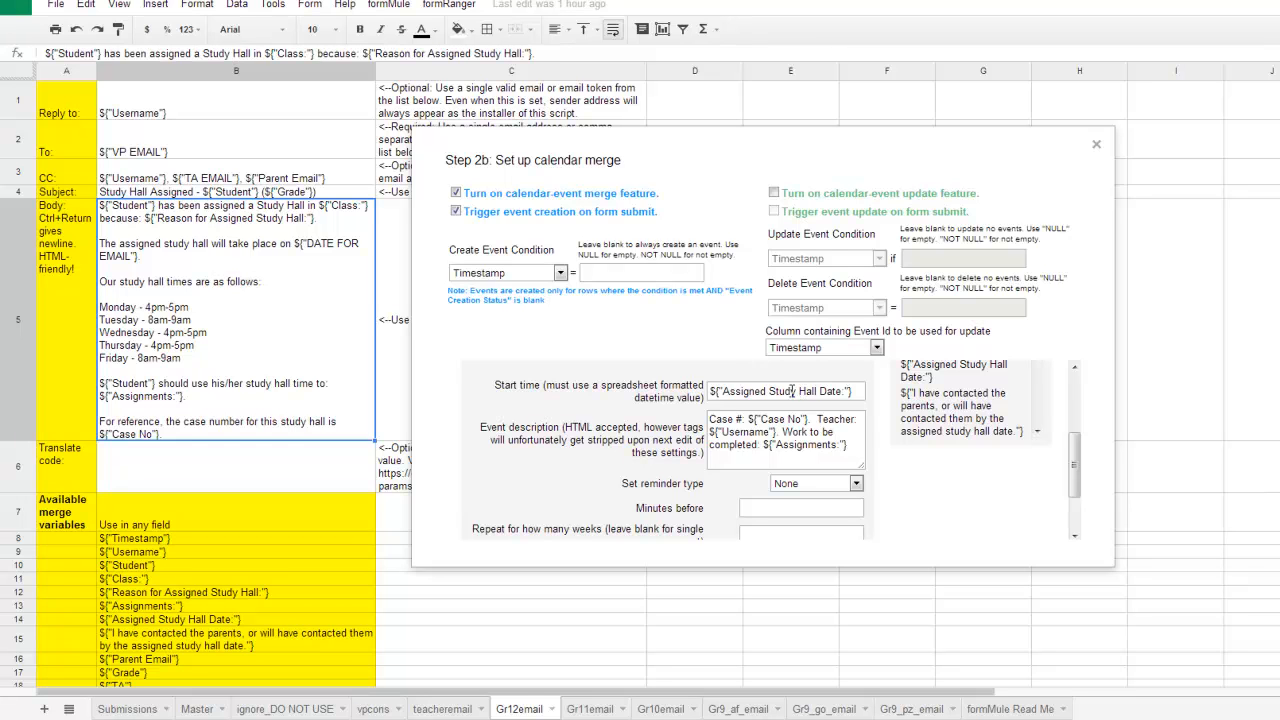
left_click(747, 419)
left_click_drag(747, 419, 810, 419)
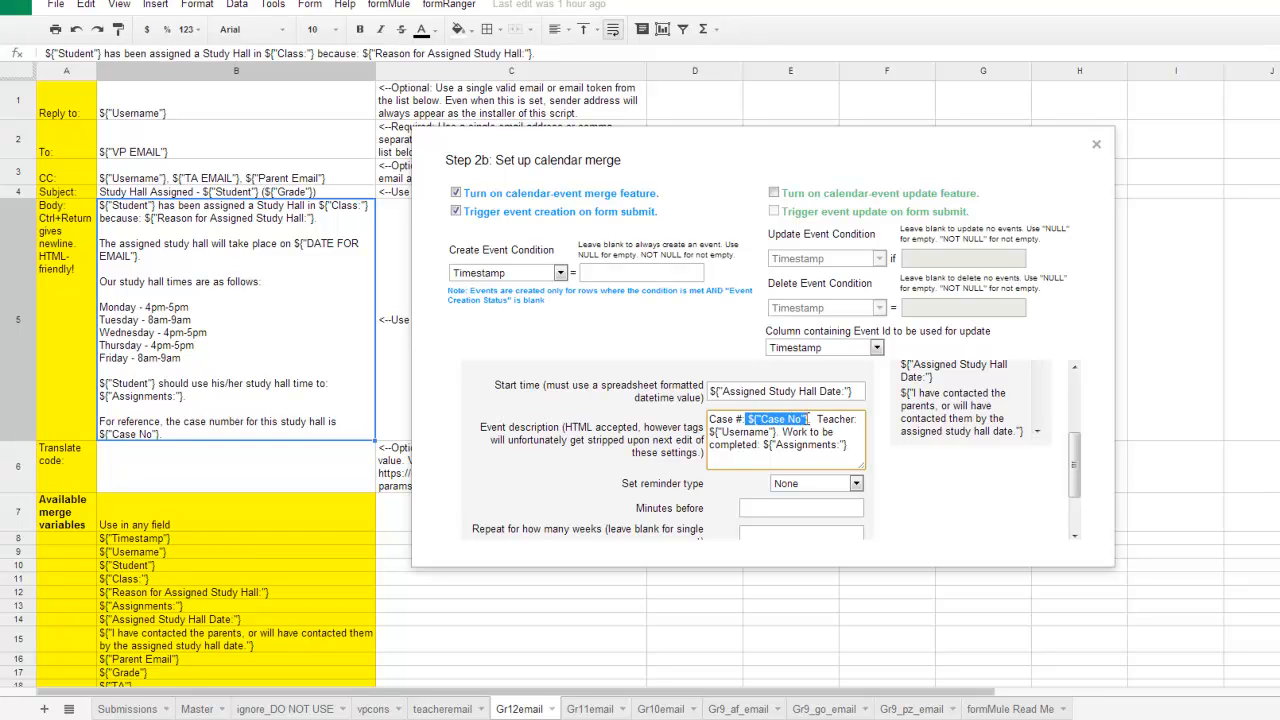
left_click(748, 420)
left_click_drag(748, 420, 800, 420)
left_click(798, 420)
scroll(905, 474, "down", 2)
scroll(905, 474, "up", 3)
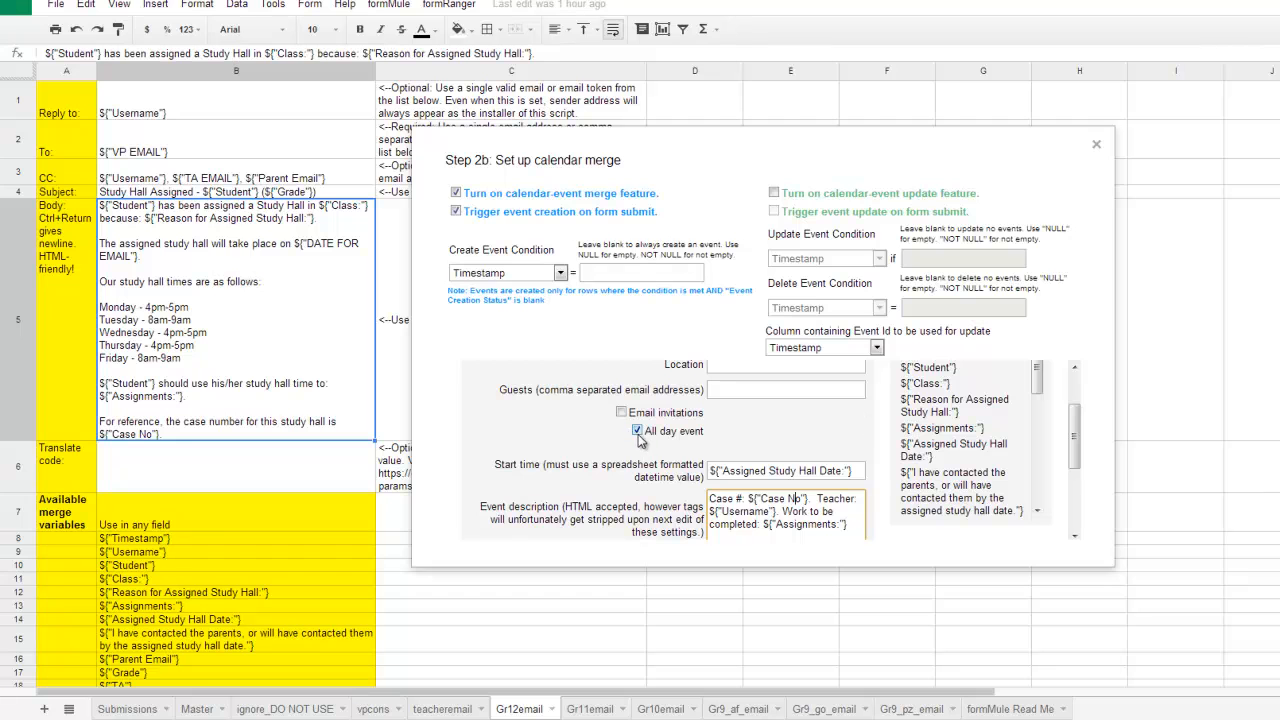
scroll(592, 450, "down", 3)
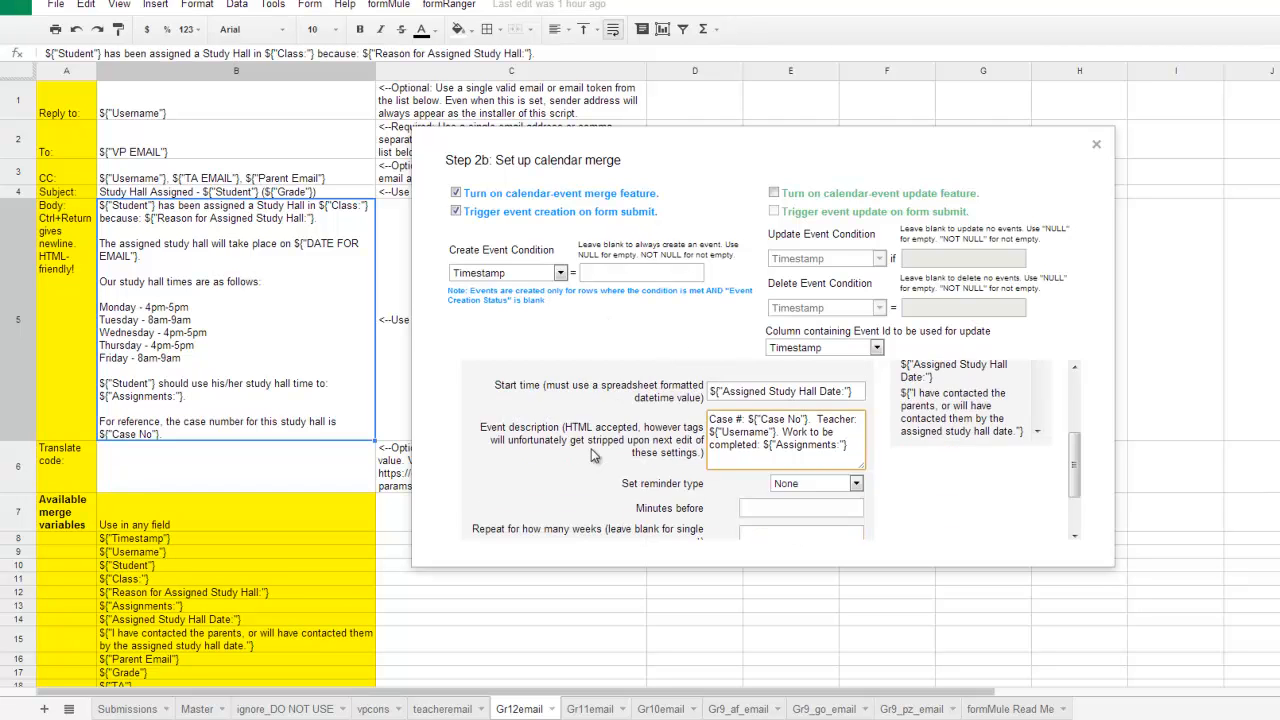
scroll(592, 450, "up", 3)
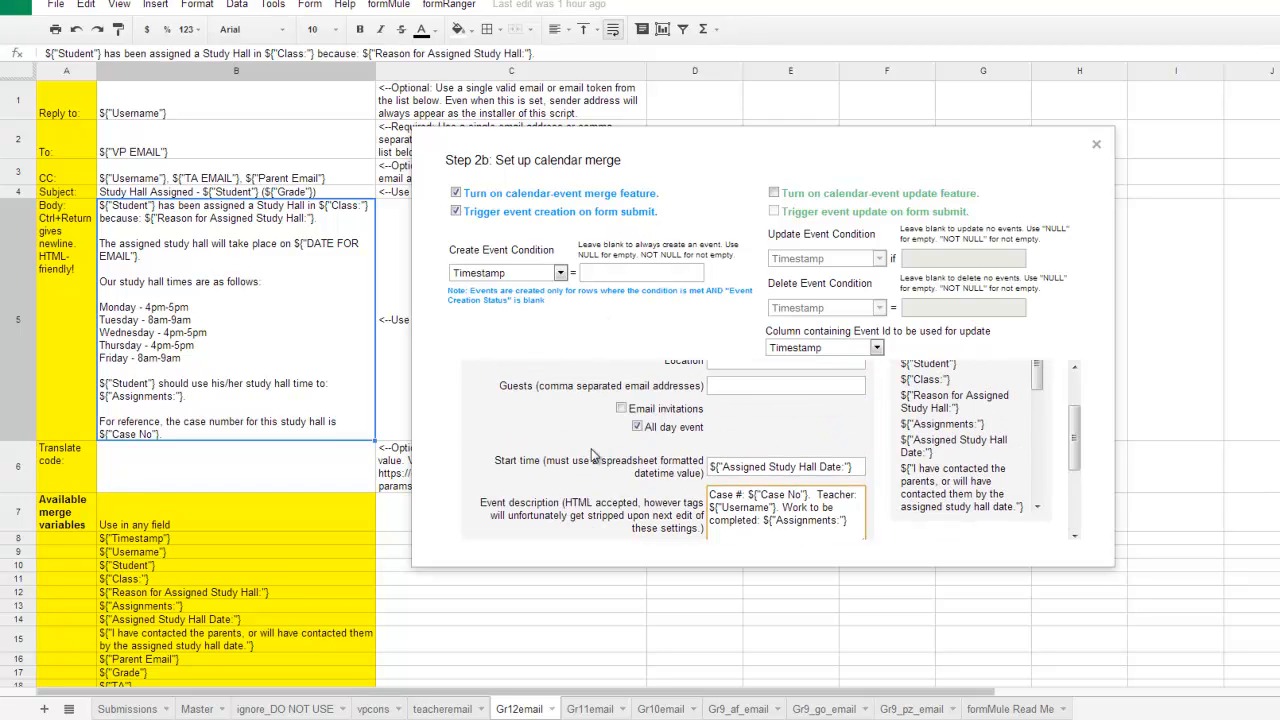
scroll(592, 455, "up", 2)
scroll(592, 455, "down", 2)
scroll(592, 455, "down", 3)
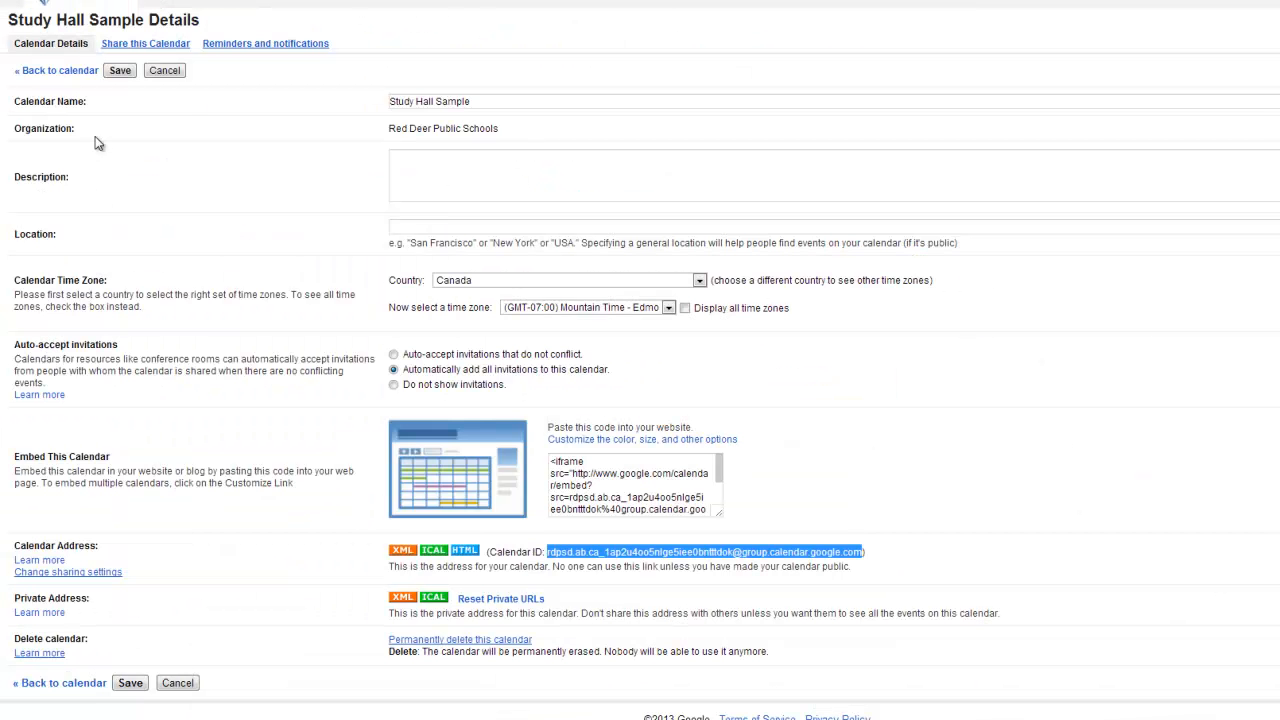
Go back to the calendar and review a sent Study Hall Assigned email, highlighting the date and time in its study hall line.
left_click(40, 71)
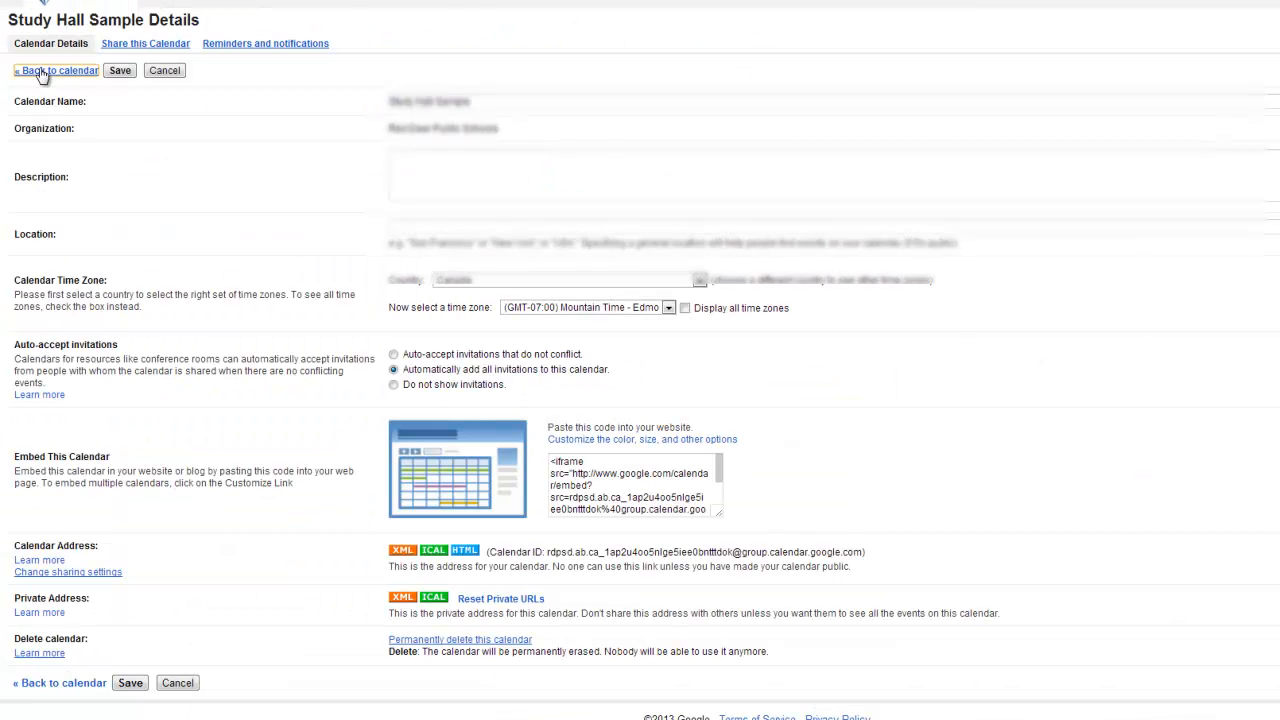
left_click(50, 455)
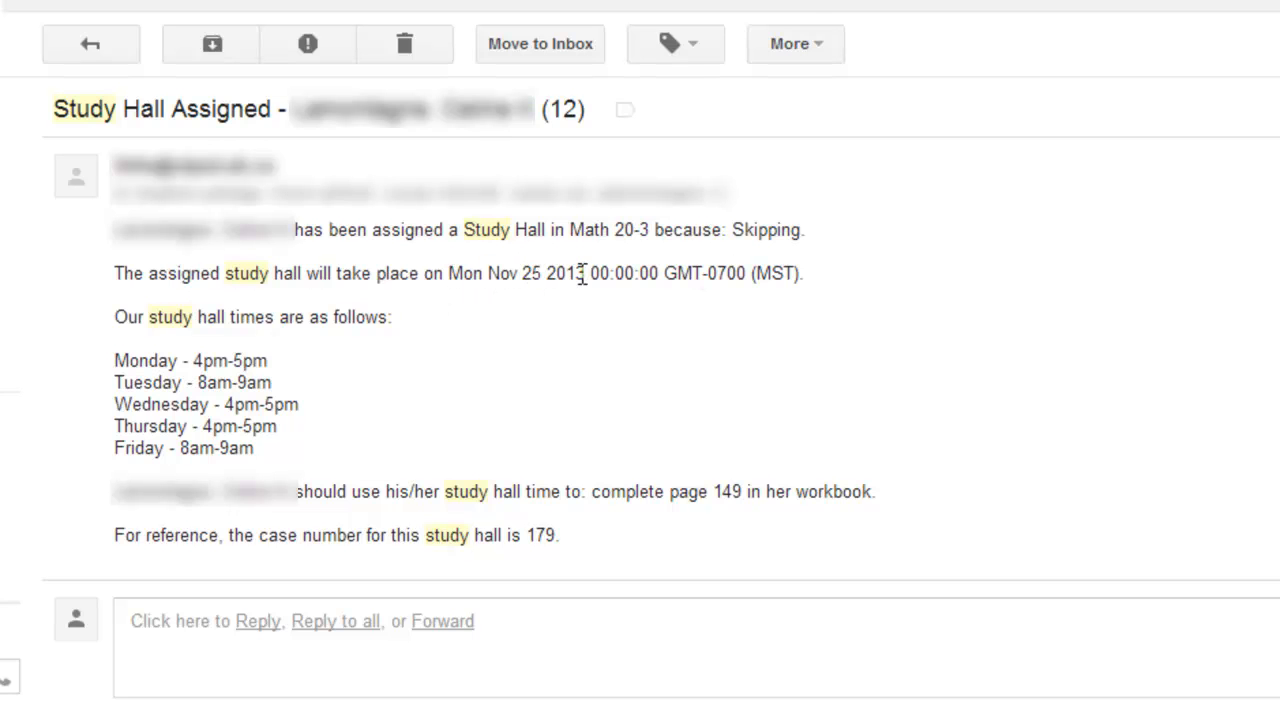
left_click_drag(590, 274, 812, 278)
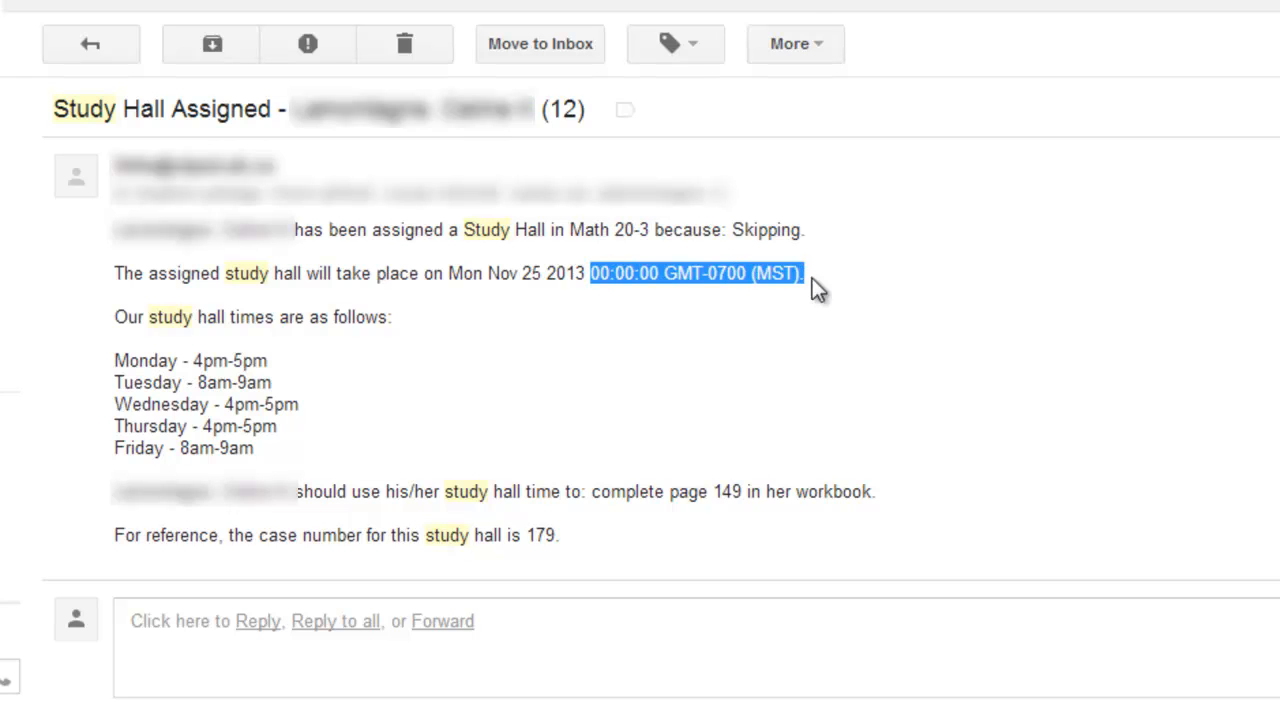
left_click(697, 293)
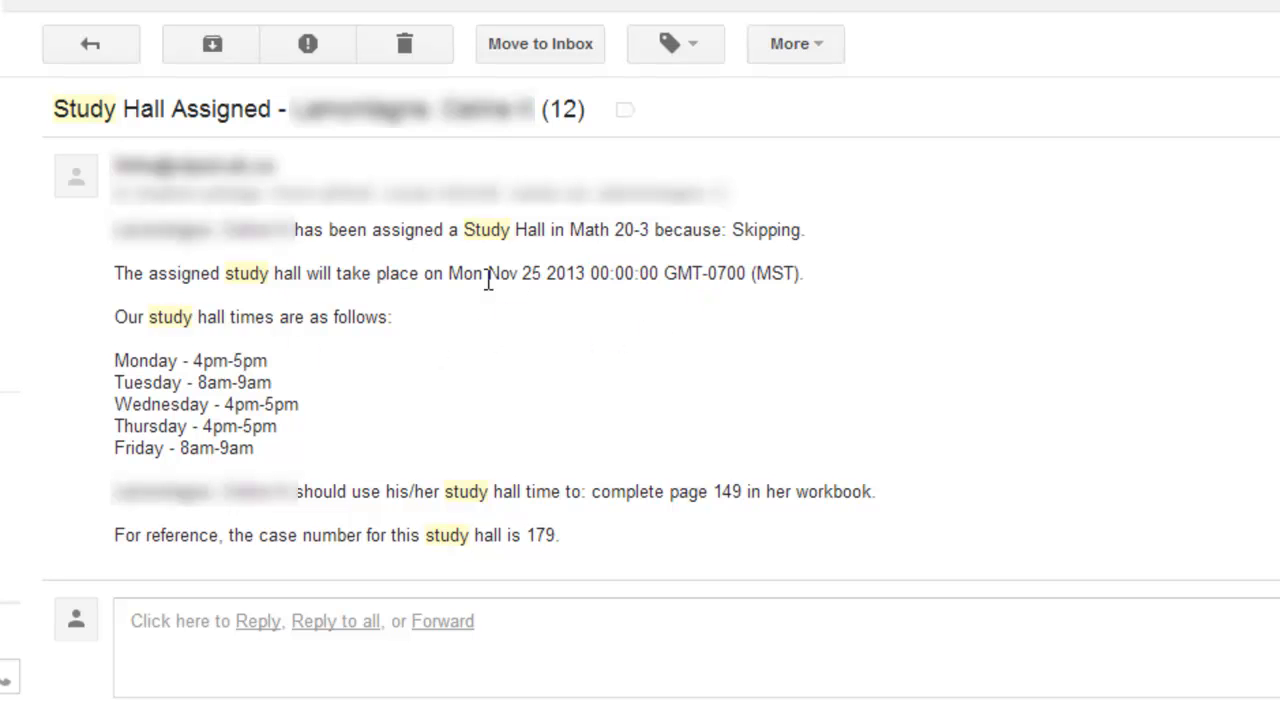
left_click_drag(449, 276, 545, 278)
left_click(536, 325)
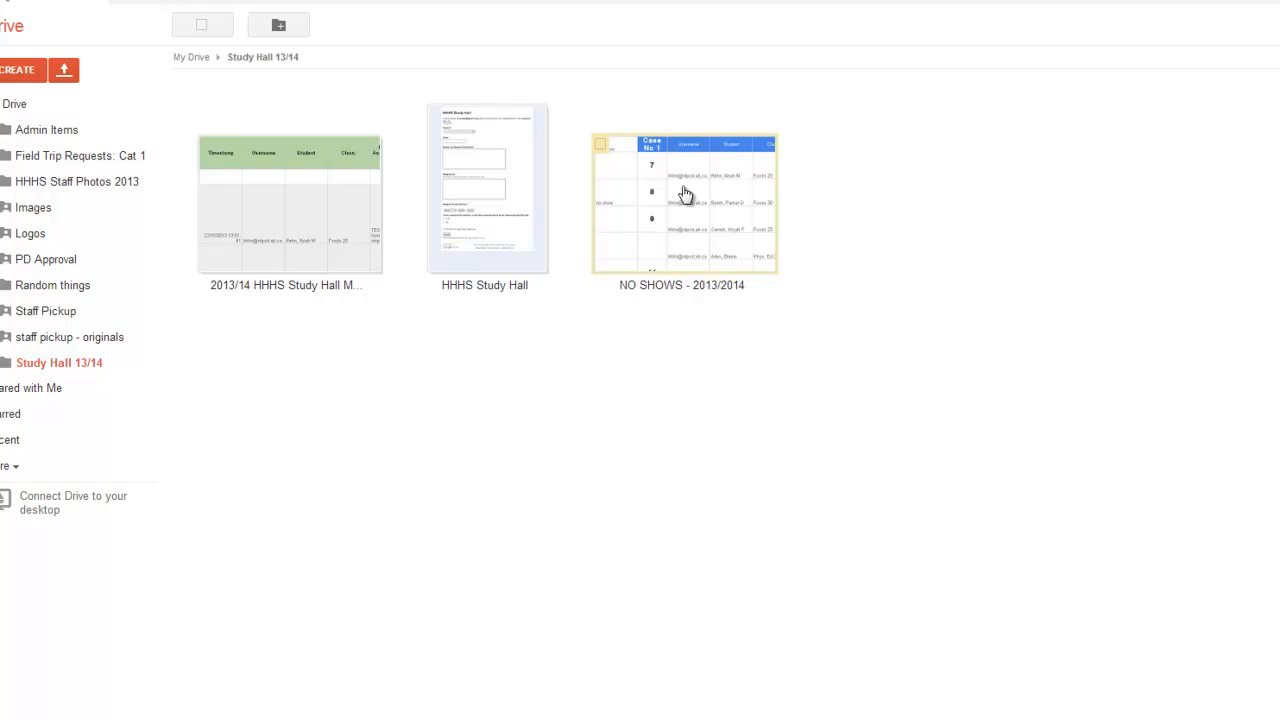
Open a Study Hall calendar event and inspect its description with the case number and assigned work.
left_click(228, 11)
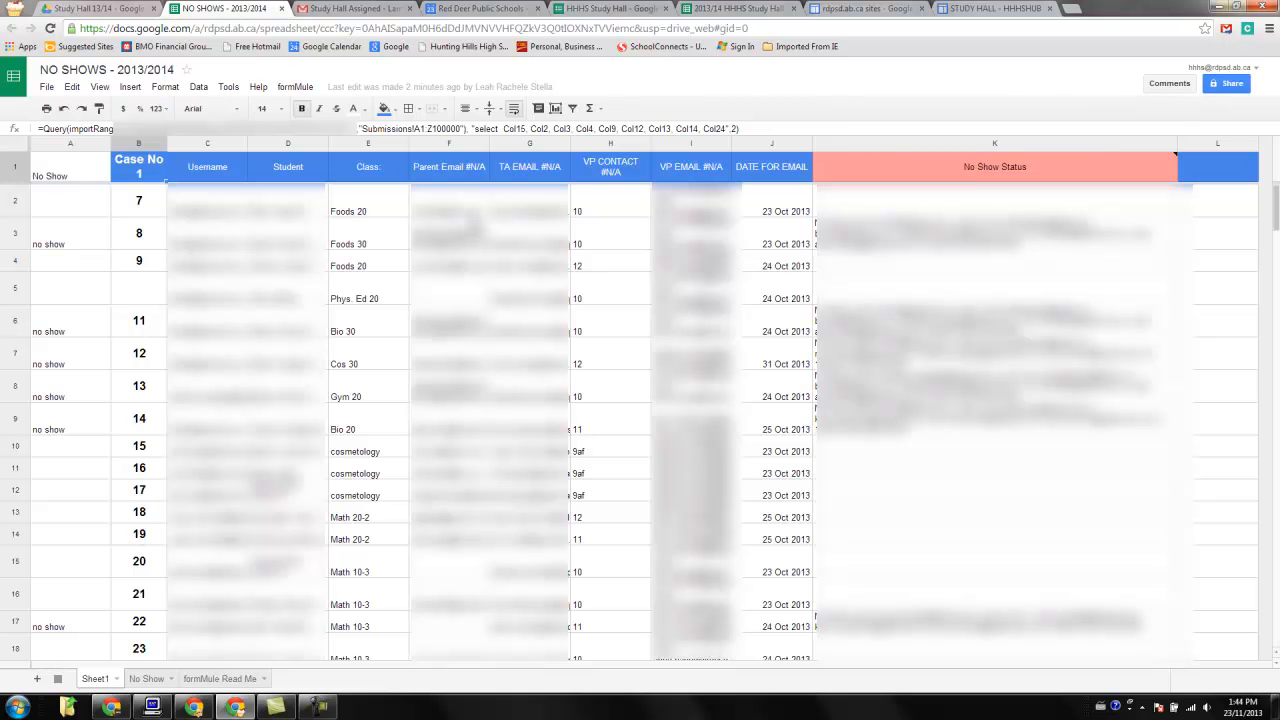
left_click(482, 8)
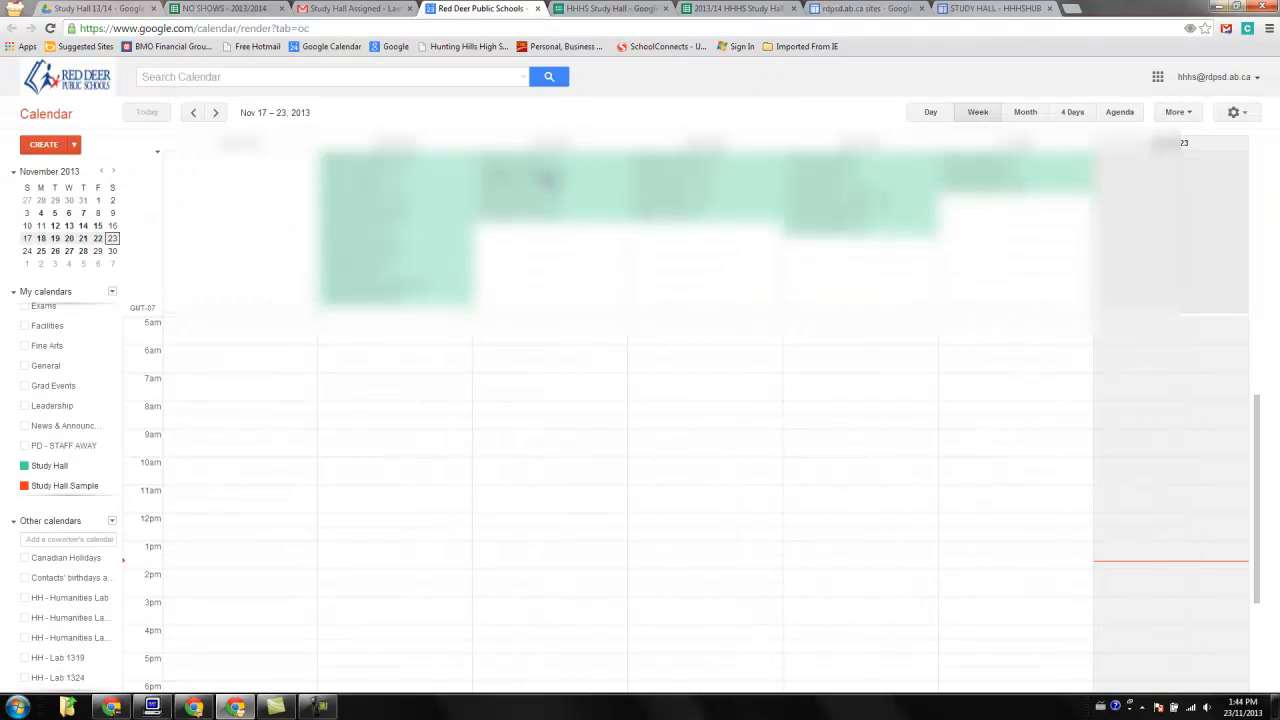
left_click(405, 168)
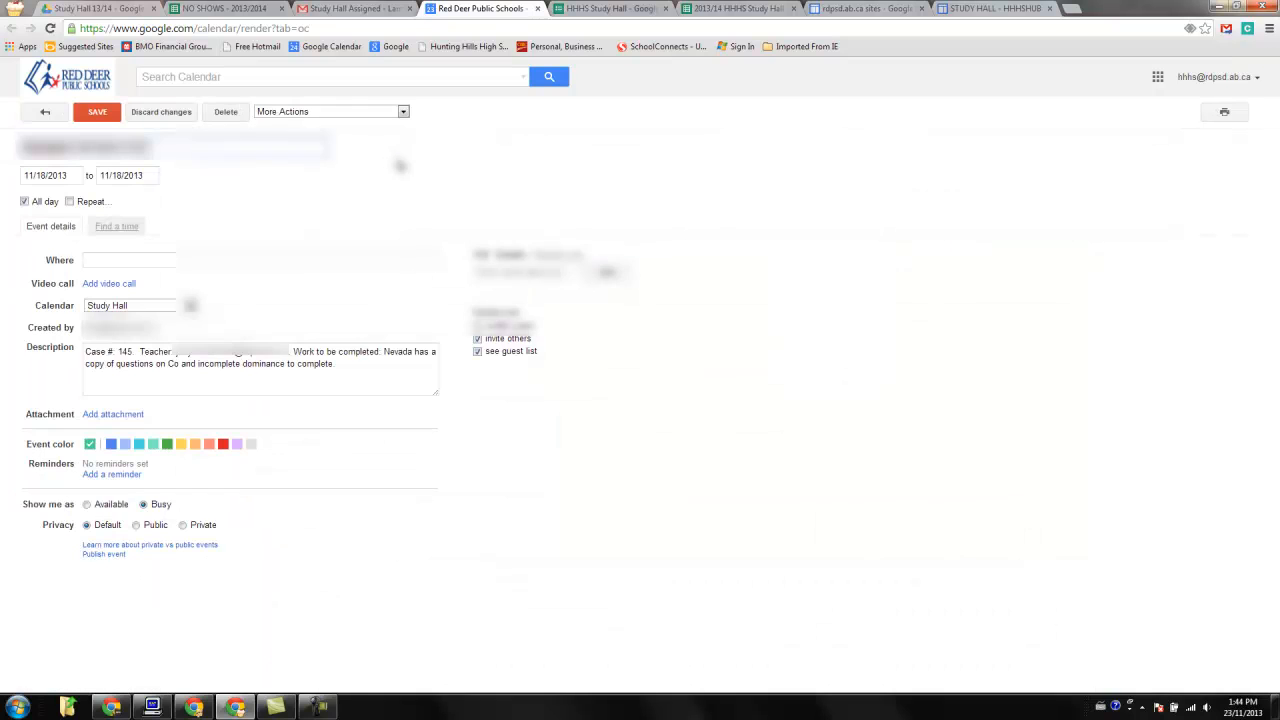
left_click(131, 358)
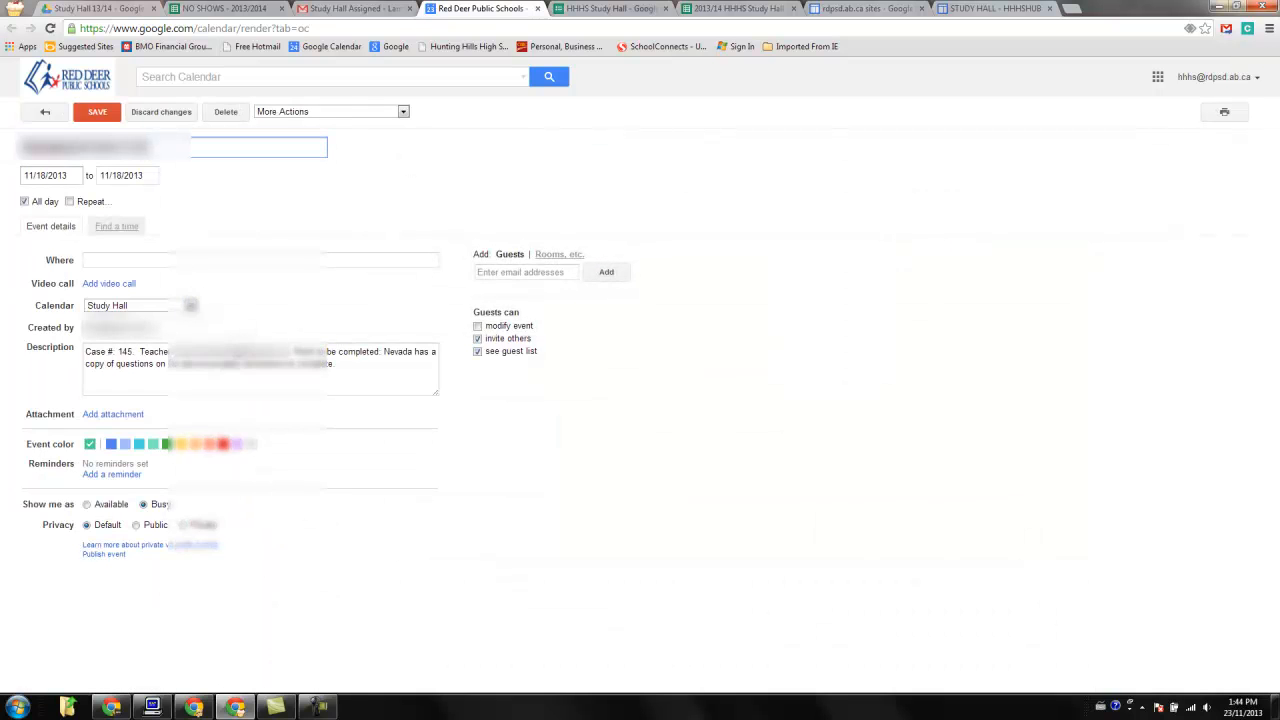
Switch to the NO SHOWS - 2013/2014 spreadsheet and scroll through the case number rows.
left_click(206, 9)
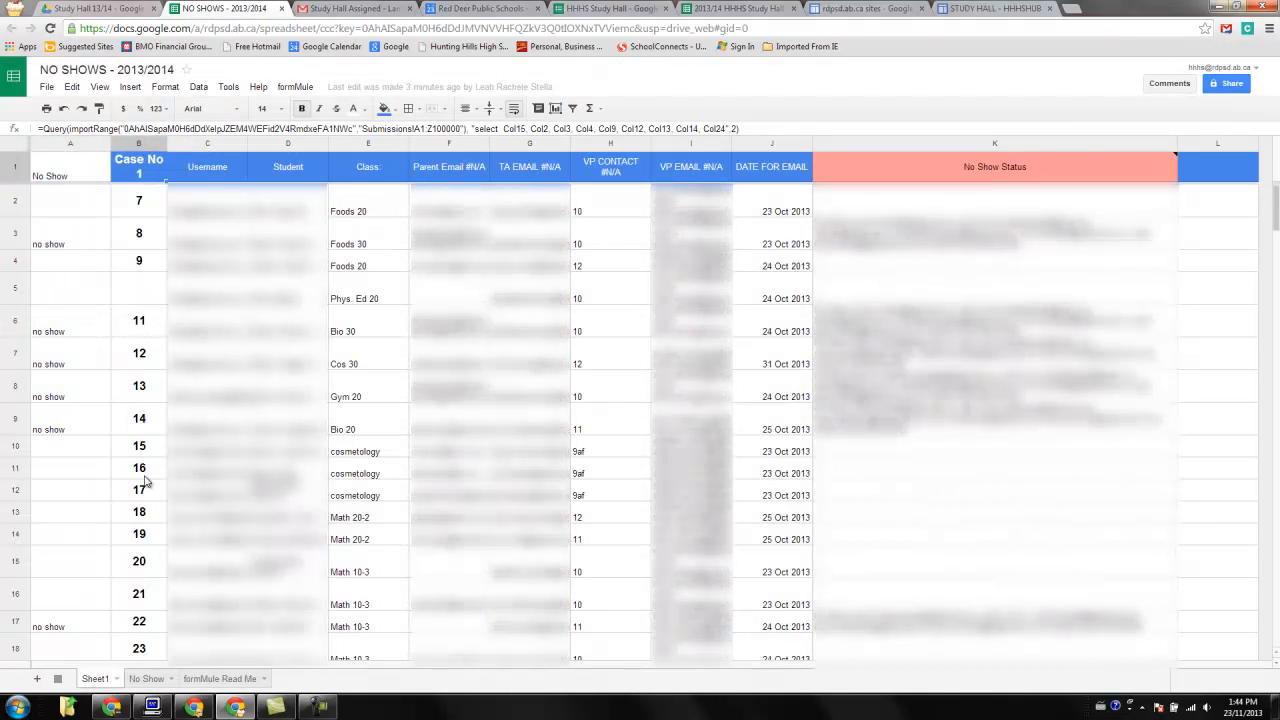
scroll(138, 487, "down", 2)
scroll(138, 487, "down", 18)
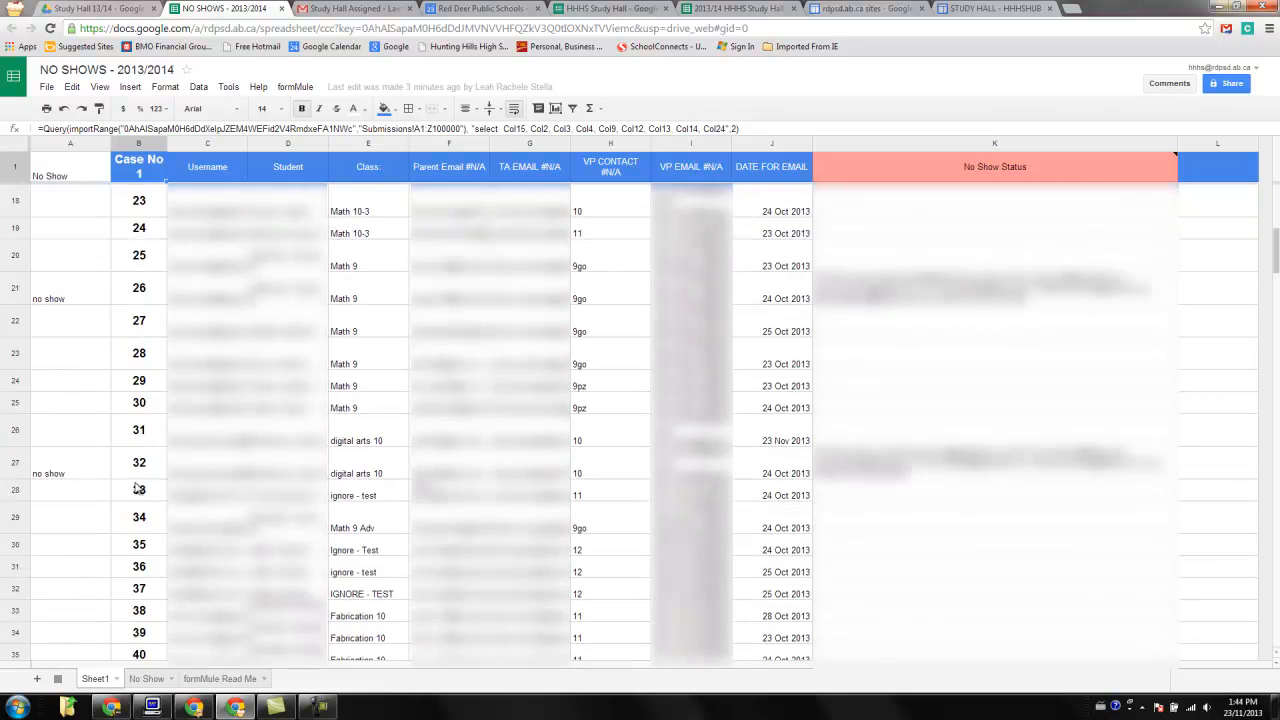
scroll(138, 484, "down", 20)
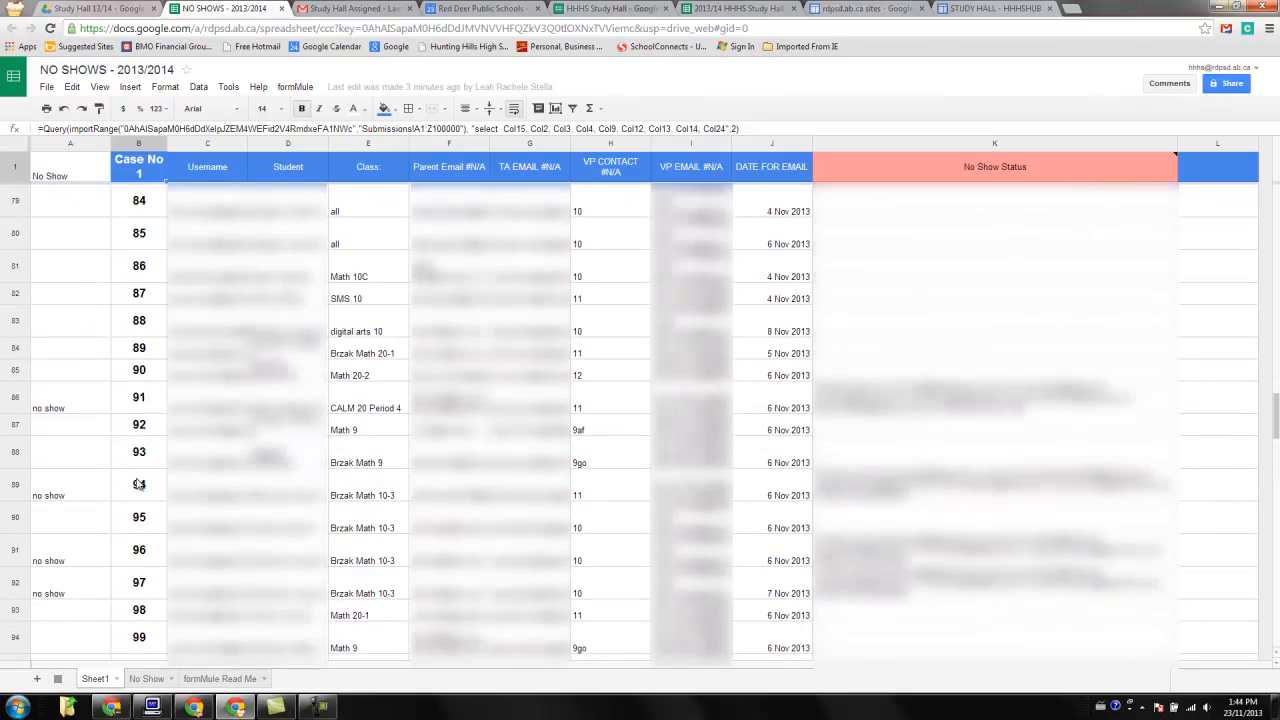
scroll(139, 482, "down", 3)
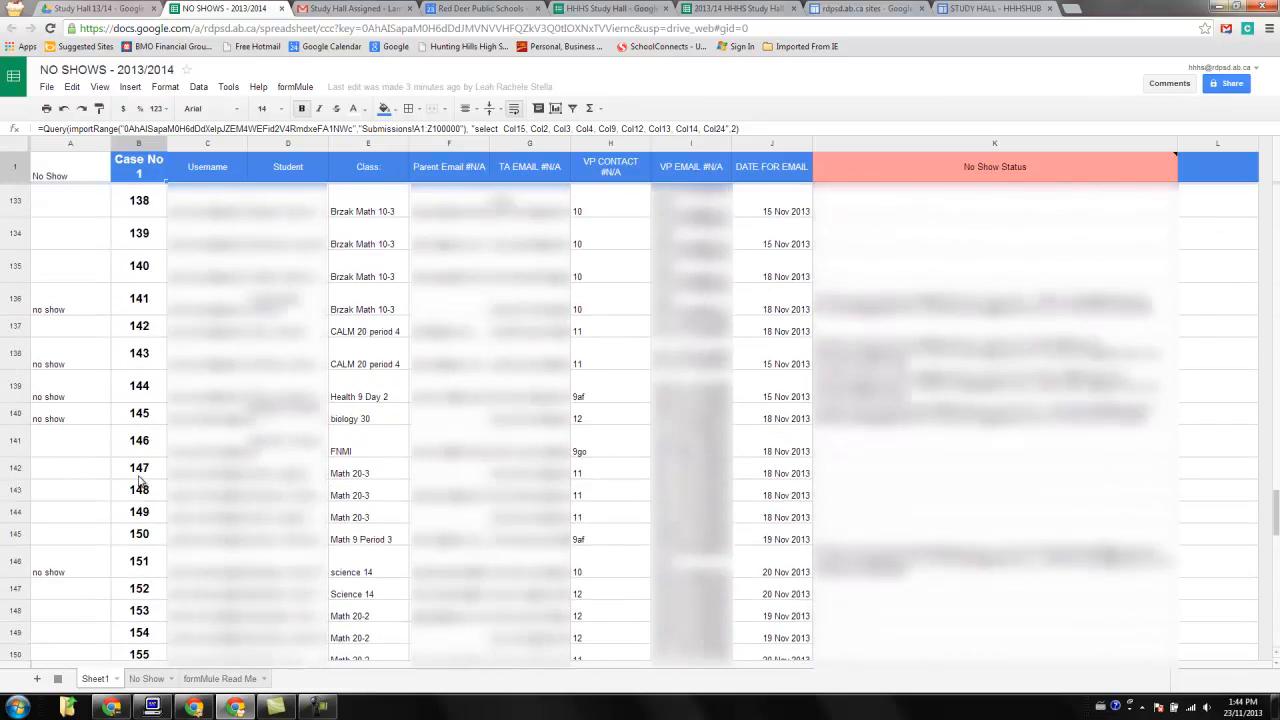